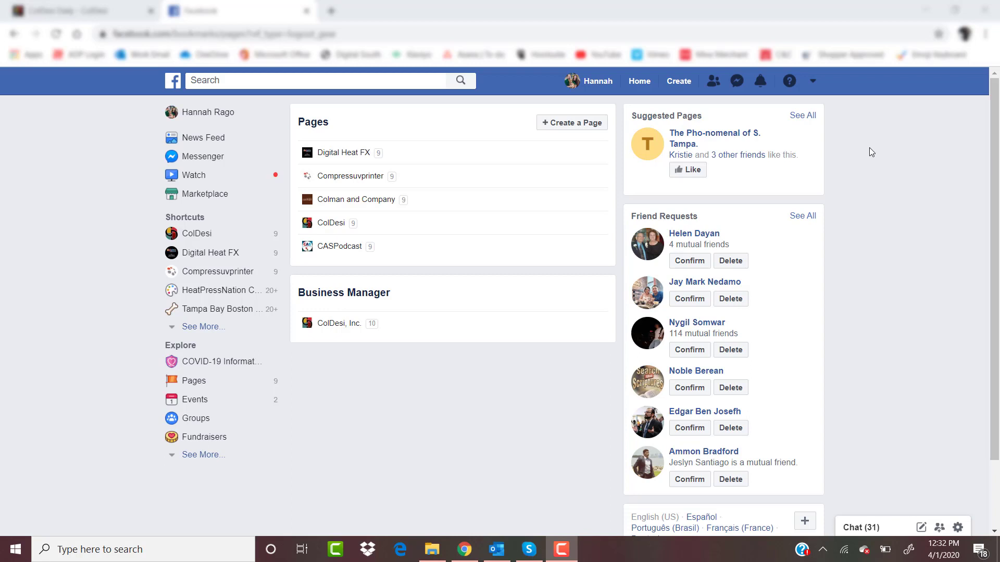
Step: Start creating a new Page of the Business or Brand type
{"action": "left_click", "coordinate": [813, 82]}
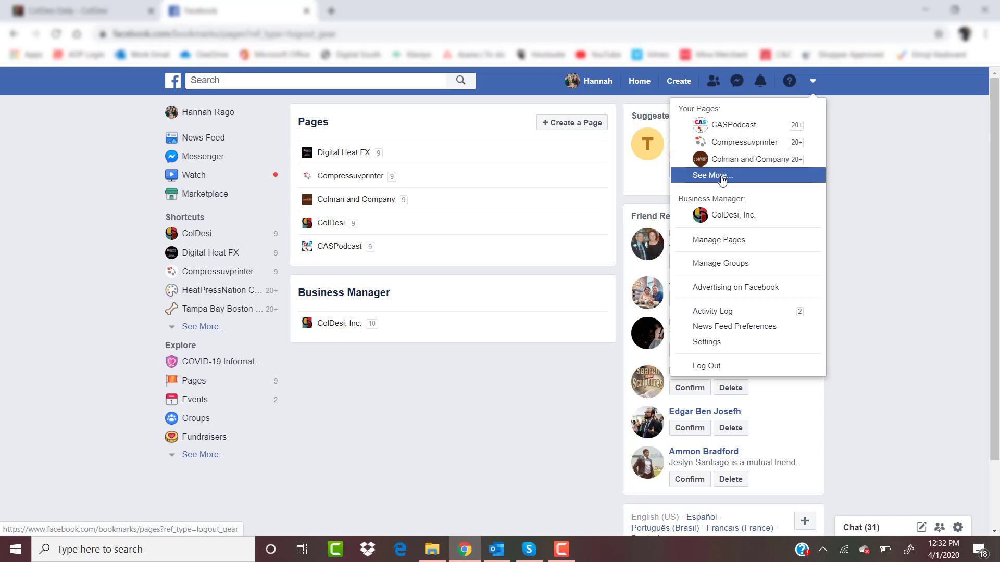
{"action": "left_click", "coordinate": [914, 224]}
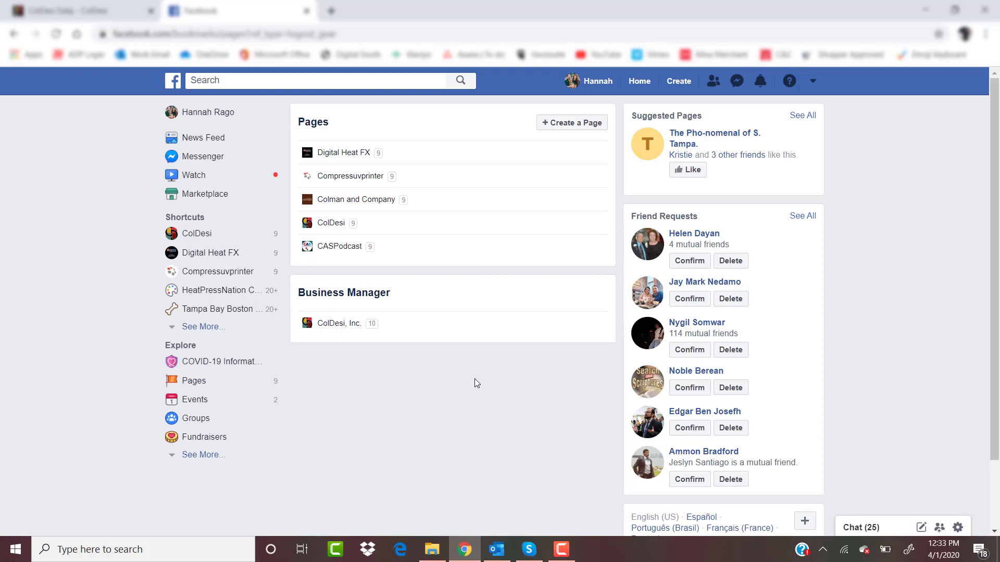
{"action": "left_click", "coordinate": [582, 129]}
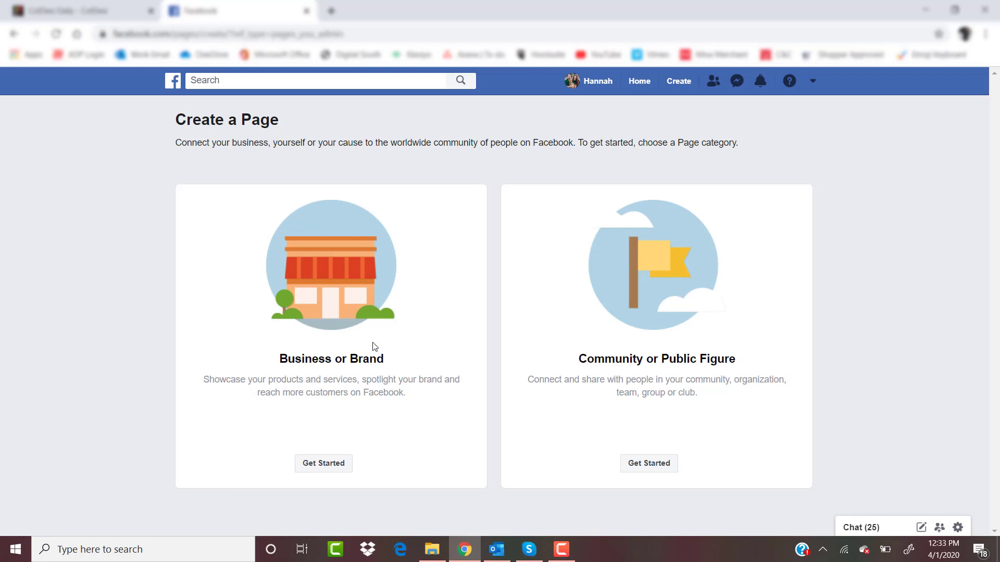
{"action": "left_click", "coordinate": [316, 469]}
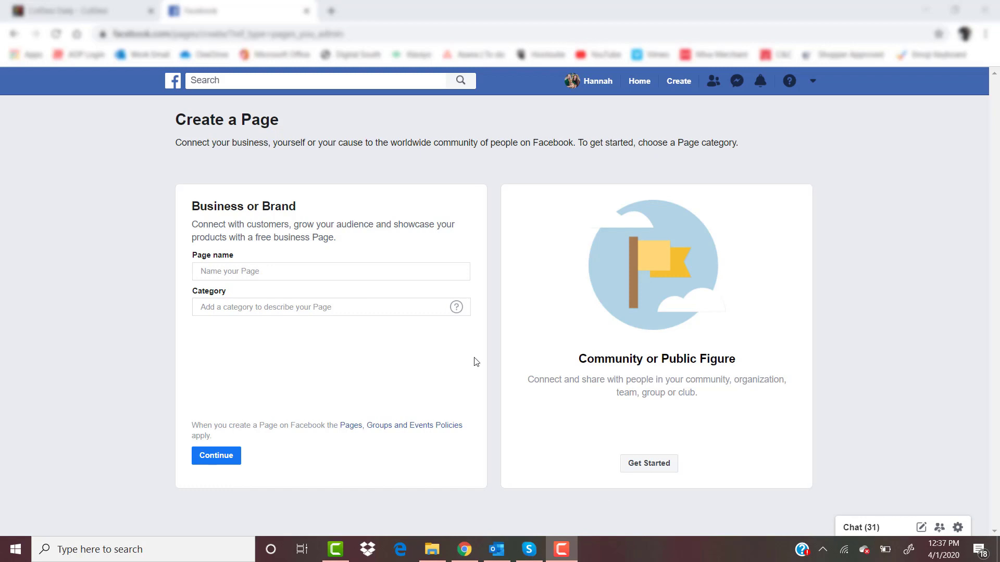
Step: Name the Page Custom Tees and set its category to Screen Printing & Embroidery
{"action": "left_click", "coordinate": [370, 274]}
{"action": "type", "text": "Cust"}
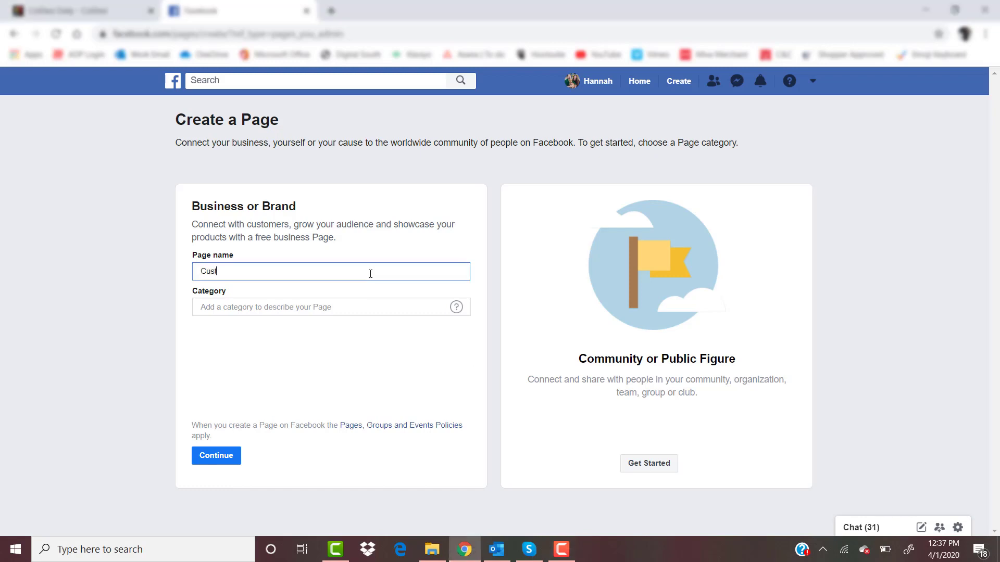
{"action": "type", "text": "om Tees"}
{"action": "left_click", "coordinate": [456, 308]}
{"action": "left_click", "coordinate": [404, 309]}
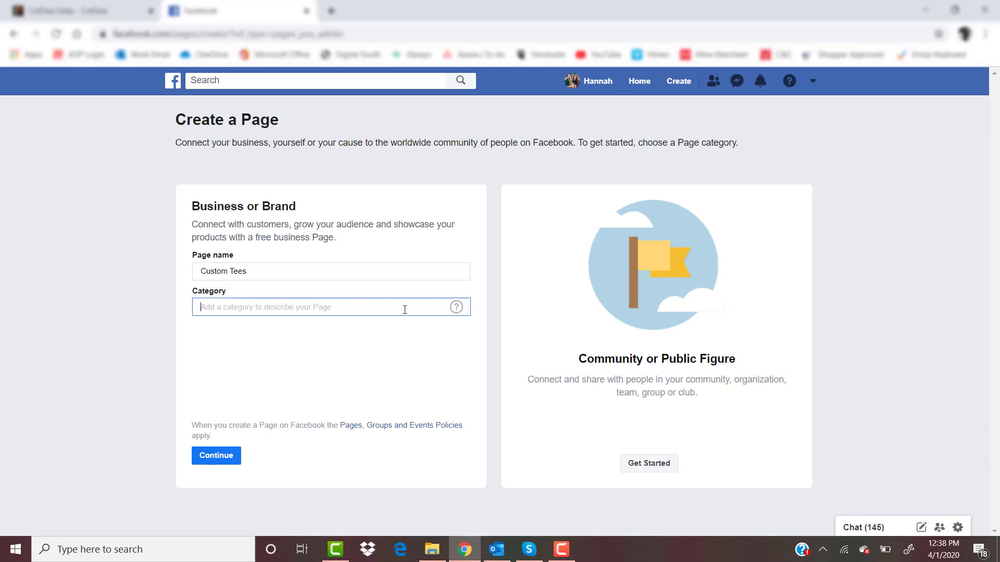
{"action": "type", "text": "embro"}
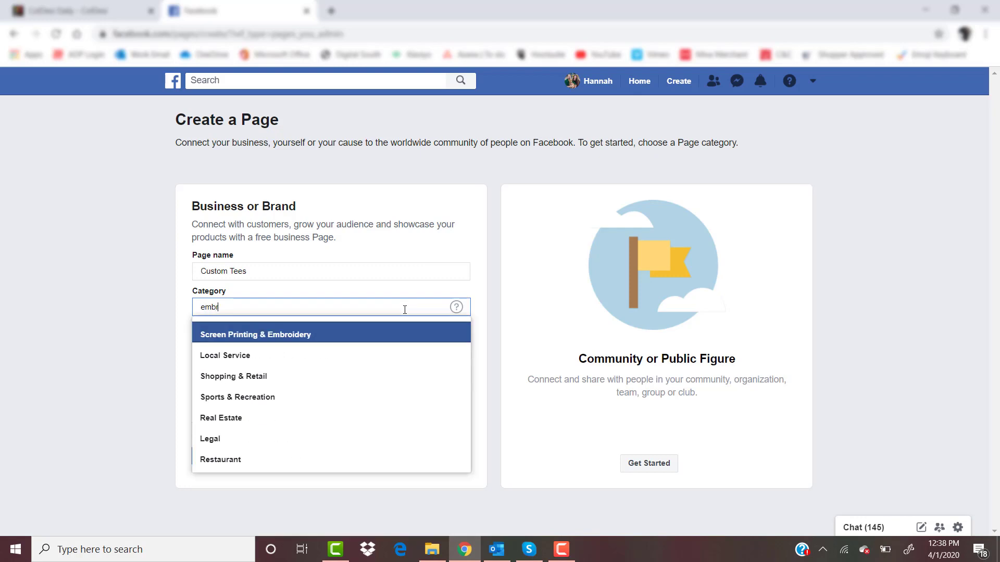
{"action": "left_click", "coordinate": [381, 335]}
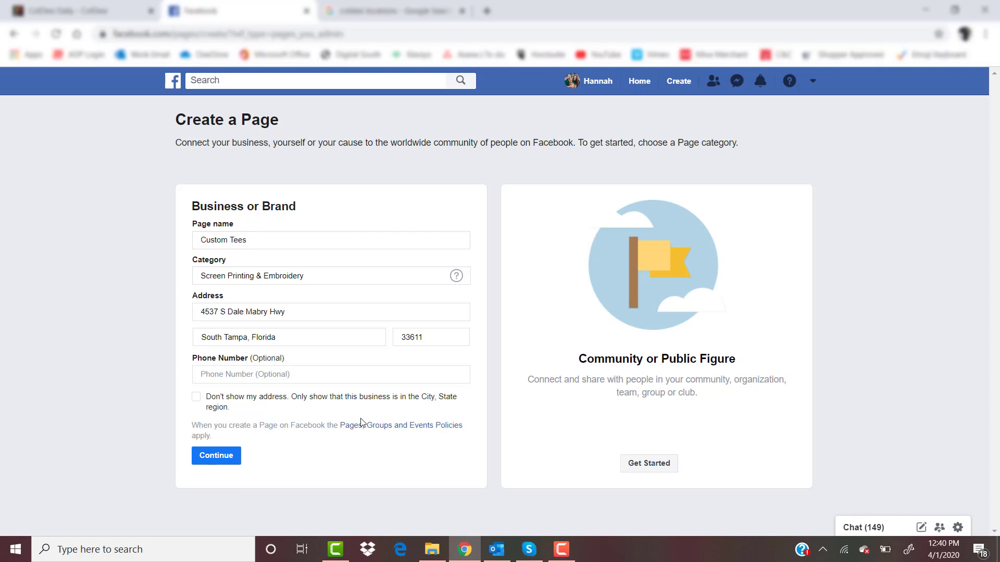
Step: Fill in the business phone number, hide the street address, and continue with the Page setup
{"action": "left_click", "coordinate": [338, 378]}
{"action": "key", "text": "ctrl+v"}
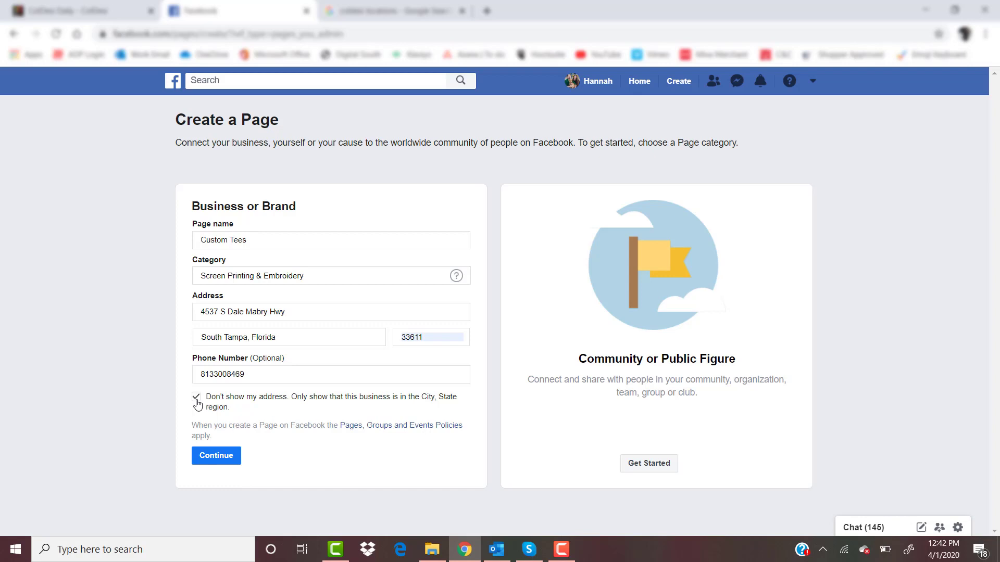
{"action": "left_click", "coordinate": [196, 402]}
{"action": "left_click", "coordinate": [227, 457]}
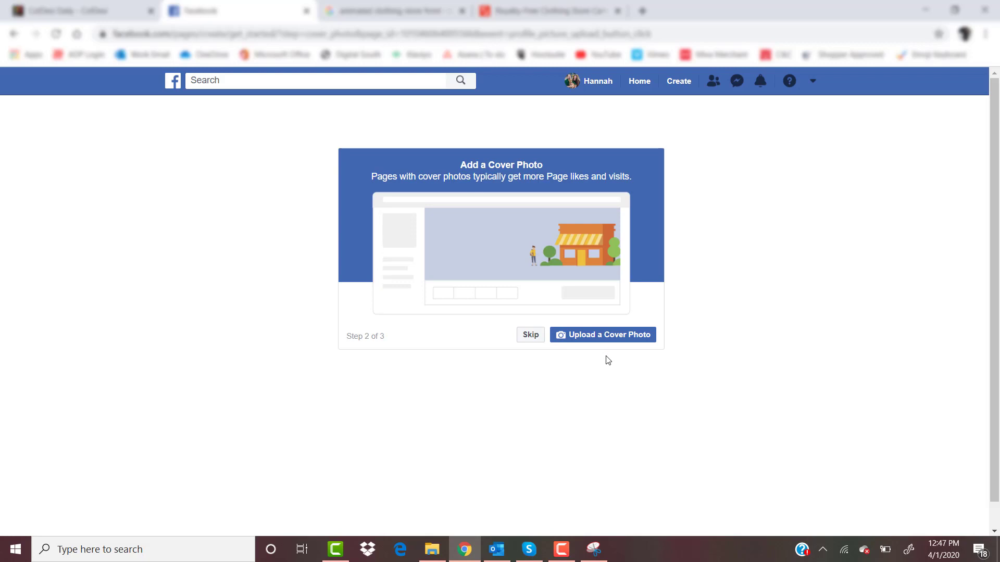
Step: Upload the Bayview Lawns image as the Page's cover photo
{"action": "left_click", "coordinate": [596, 339]}
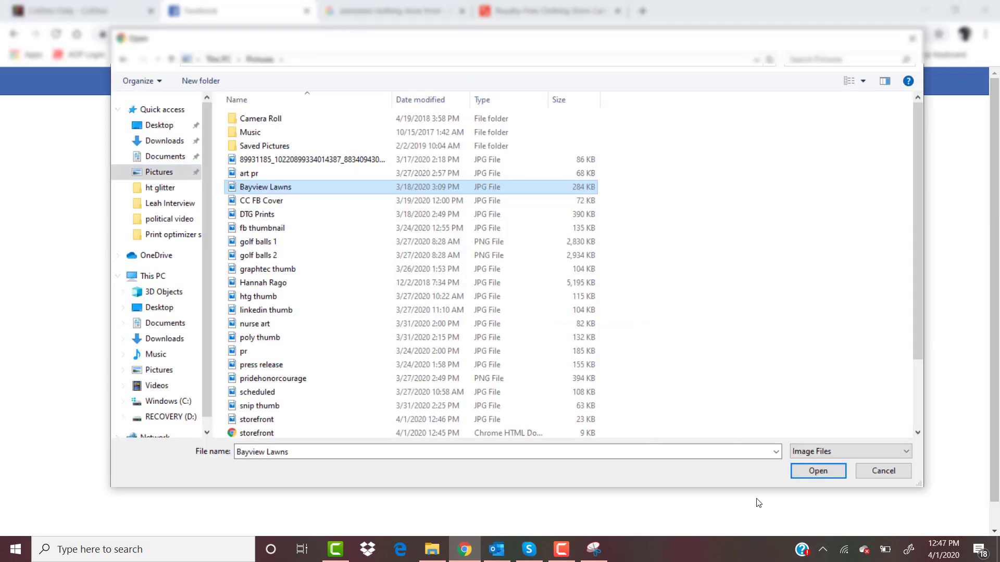
{"action": "left_click", "coordinate": [802, 470]}
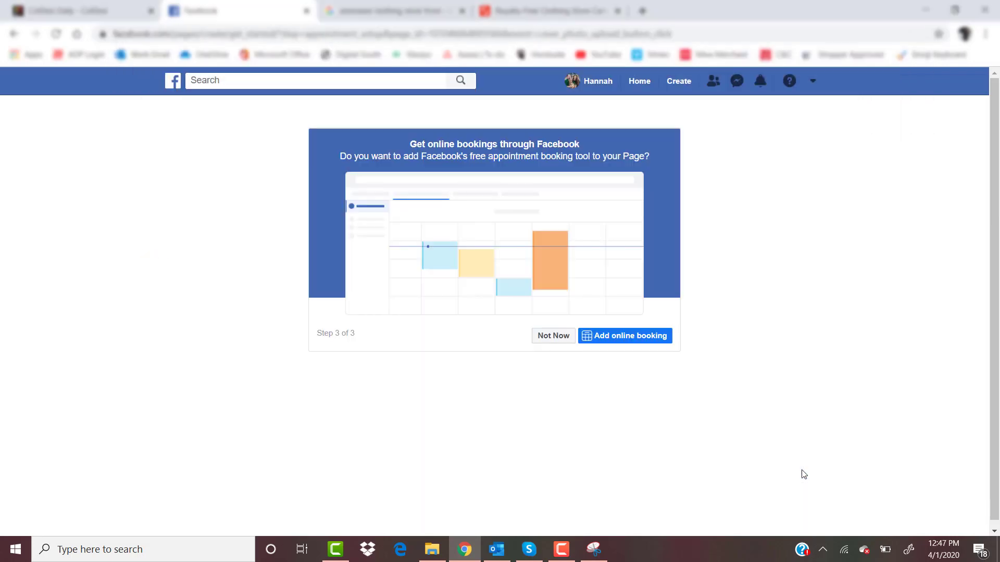
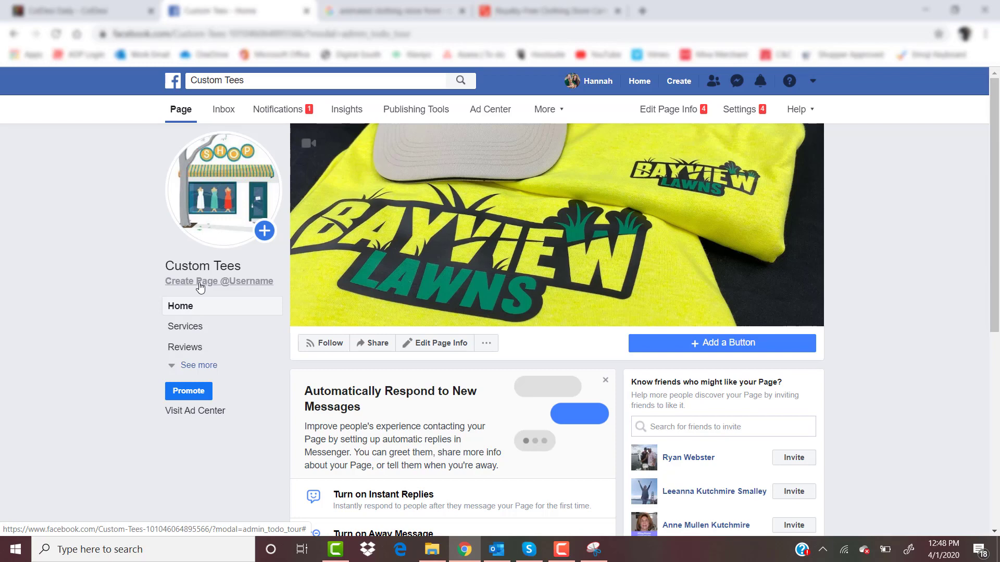
Step: Open the Page username creation and try the username customtees
{"action": "left_click", "coordinate": [200, 284]}
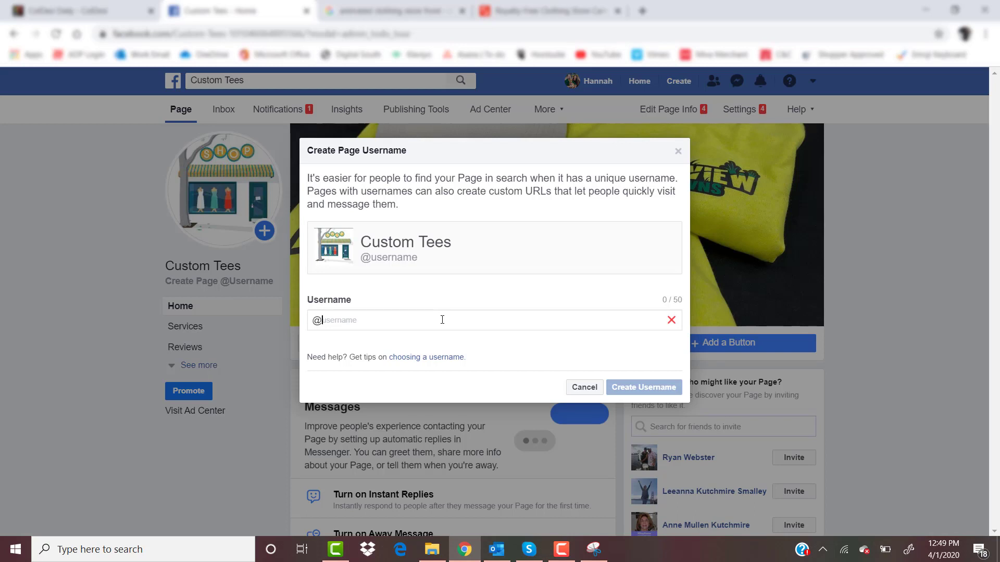
{"action": "left_click", "coordinate": [442, 319]}
{"action": "type", "text": "customtees"}
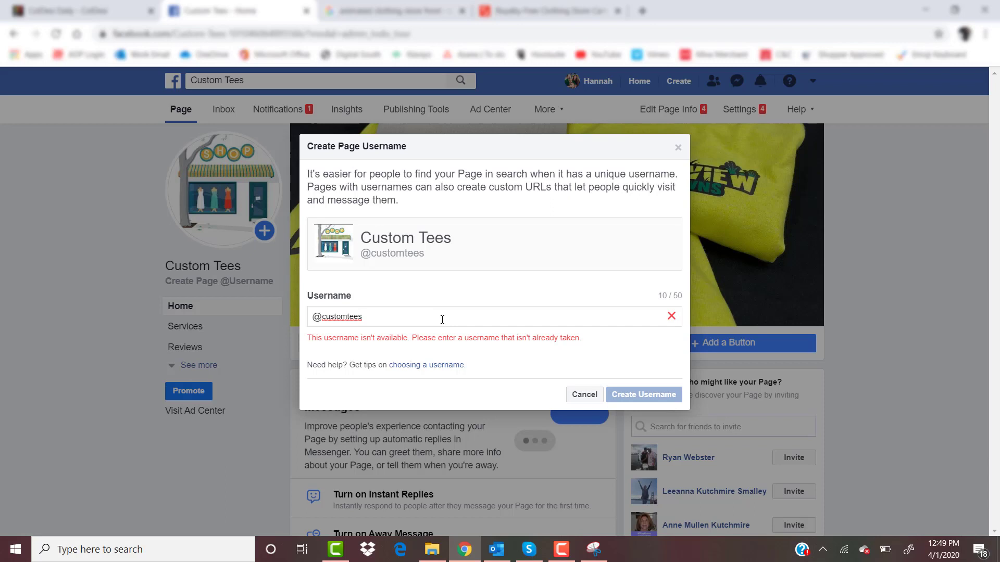
Step: Replace the attempted username with samscustomtees and create it for the Page
{"action": "key", "text": "ctrl+a"}
{"action": "key", "text": "BackSpace"}
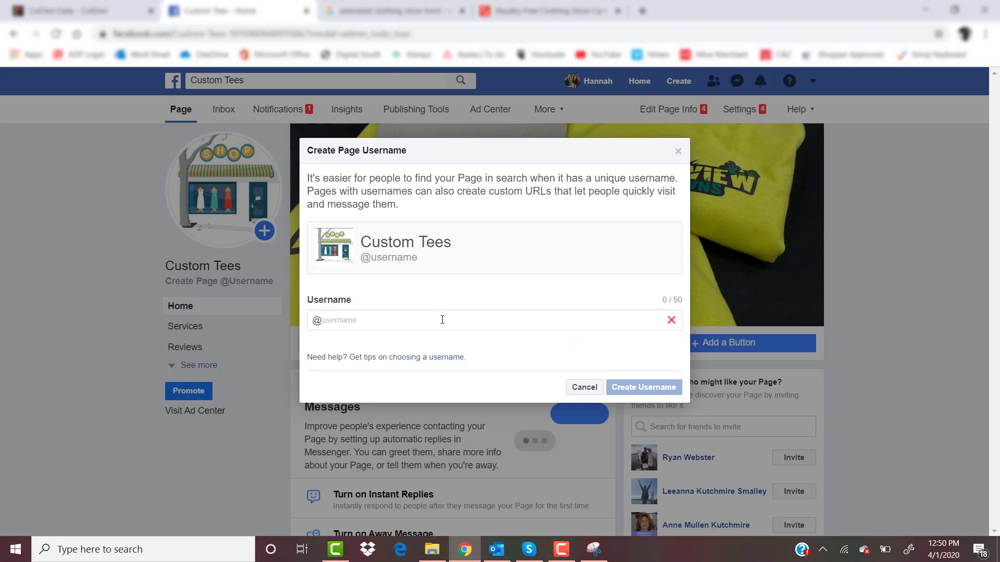
{"action": "type", "text": "samscustomtees"}
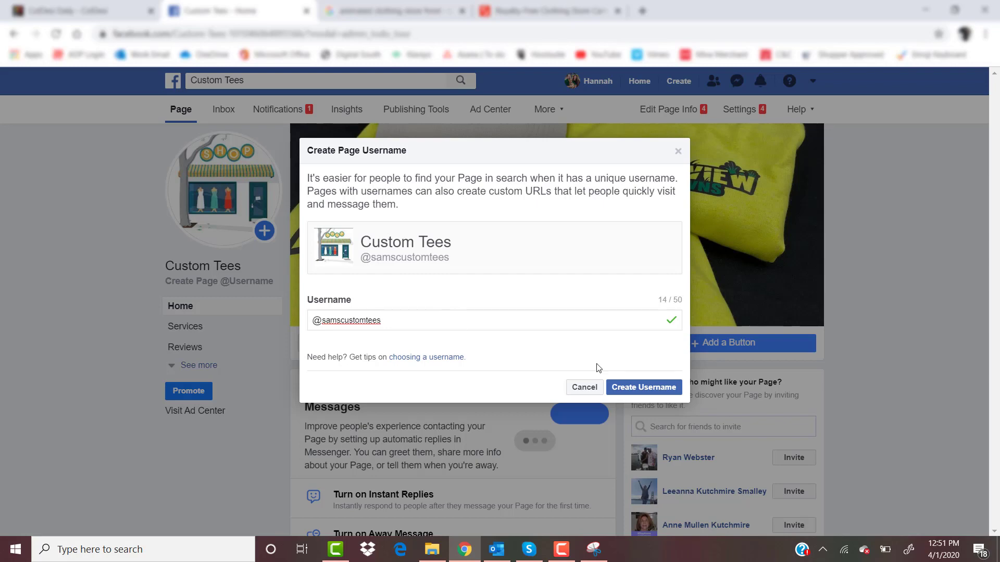
{"action": "left_click", "coordinate": [645, 387]}
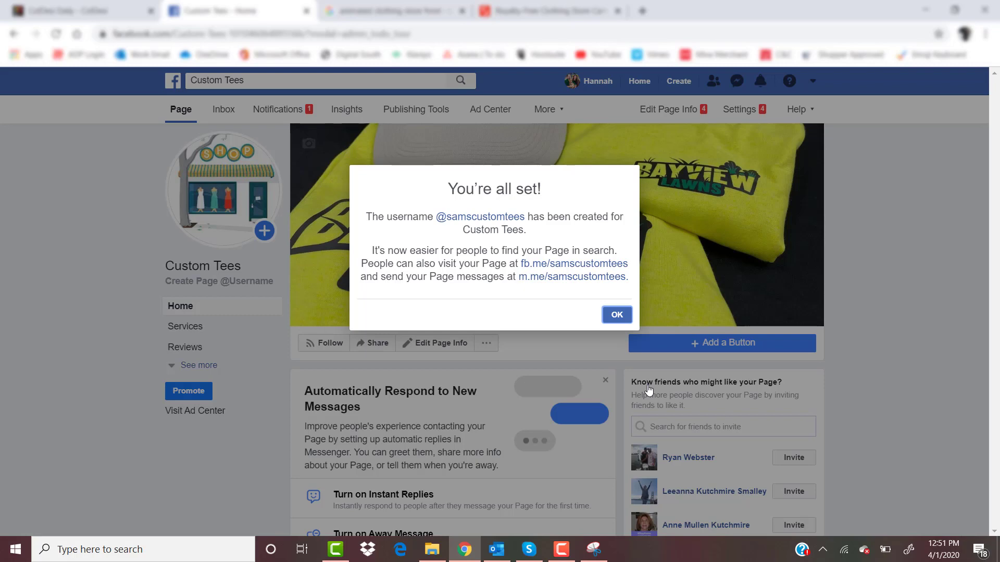
{"action": "left_click", "coordinate": [616, 324]}
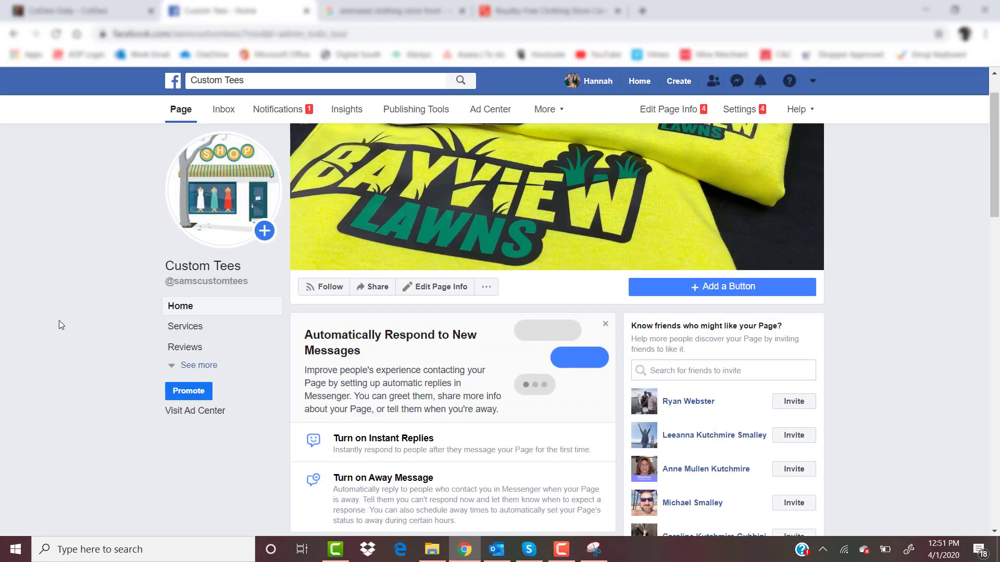
Step: Start a new service named custom embroidery in the Page's Services section
{"action": "mouse_move", "coordinate": [183, 286]}
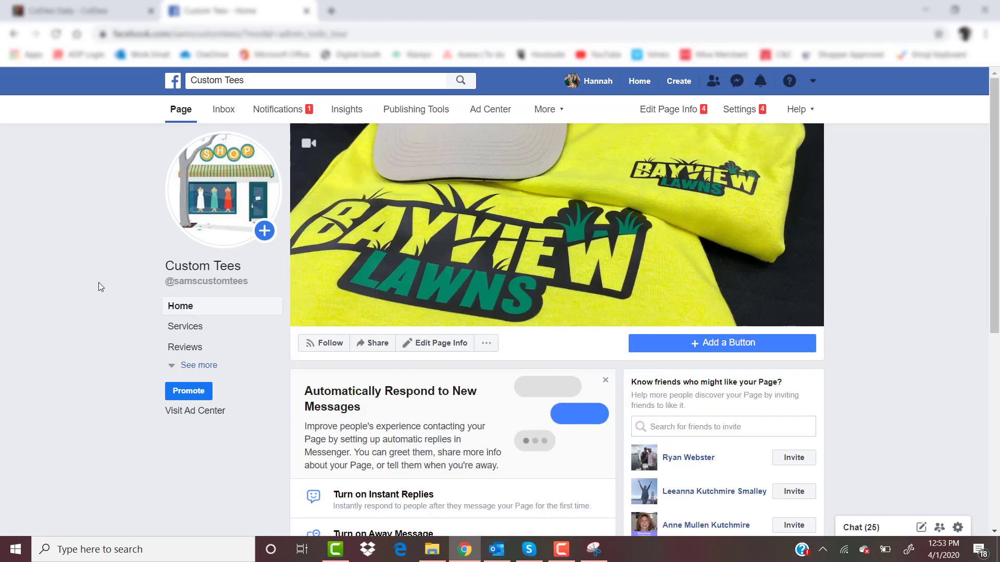
{"action": "left_click", "coordinate": [210, 328]}
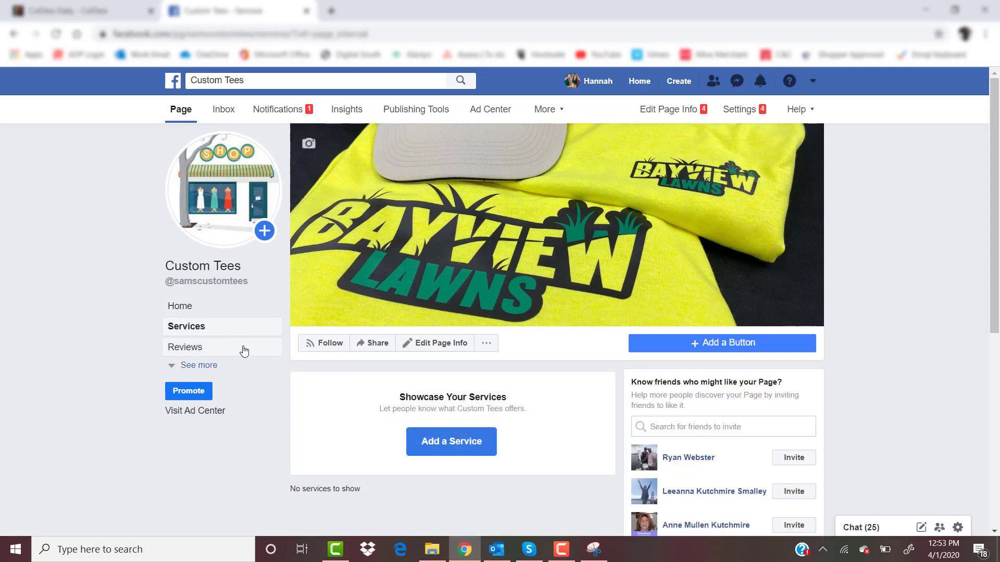
{"action": "left_click", "coordinate": [436, 448]}
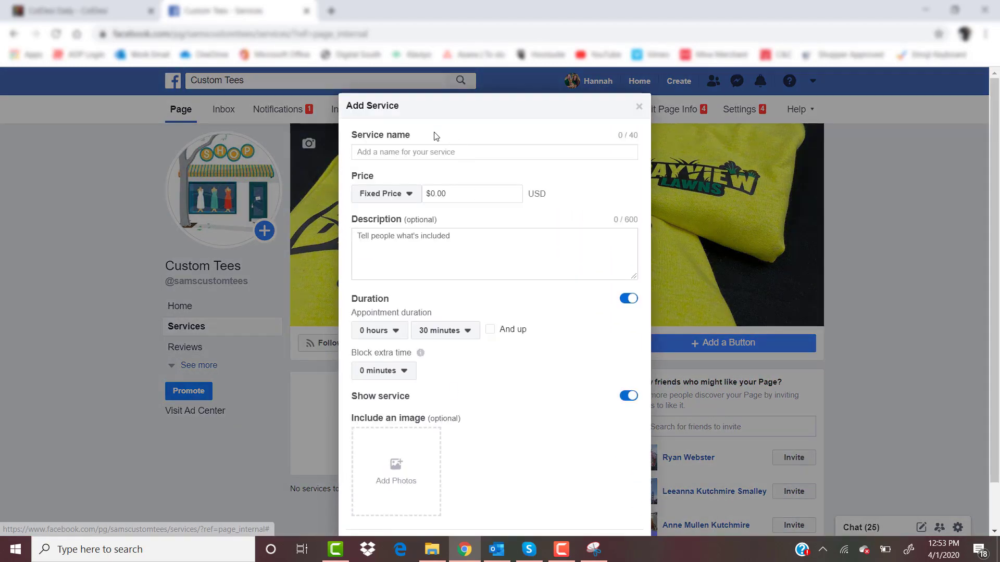
{"action": "type", "text": "cus"}
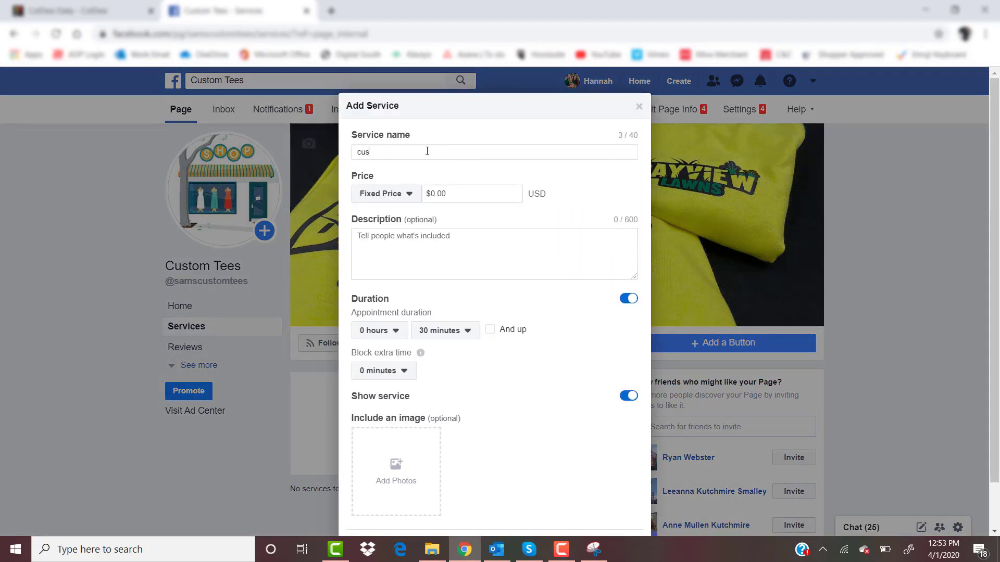
{"action": "type", "text": "tom embroidery"}
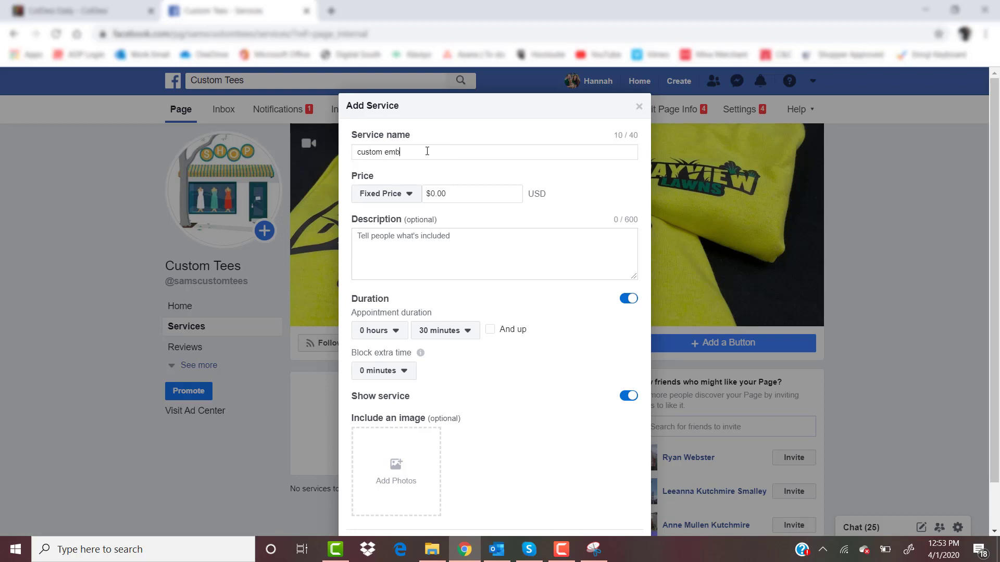
Step: Set the custom embroidery service's fixed price to $25.00
{"action": "left_click", "coordinate": [484, 193]}
{"action": "key", "text": "BackSpace"}
{"action": "key", "text": "BackSpace"}
{"action": "key", "text": "BackSpace"}
{"action": "key", "text": "BackSpace"}
{"action": "type", "text": "25"}
Step: Review the new service's name, price, description, duration, visibility and image options
{"action": "left_click", "coordinate": [423, 246]}
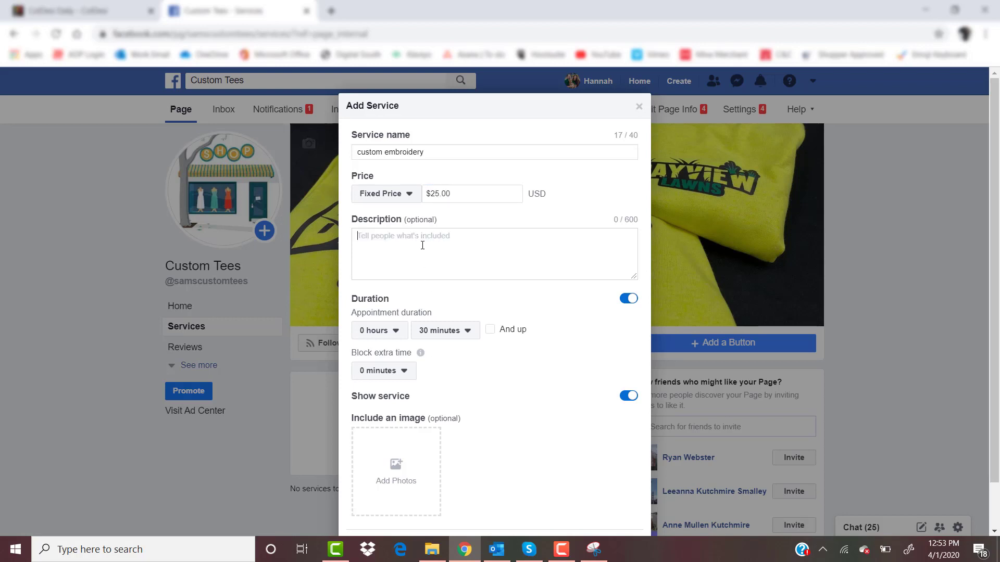
{"action": "scroll", "coordinate": [551, 449], "scroll_direction": "down", "scroll_amount": 2}
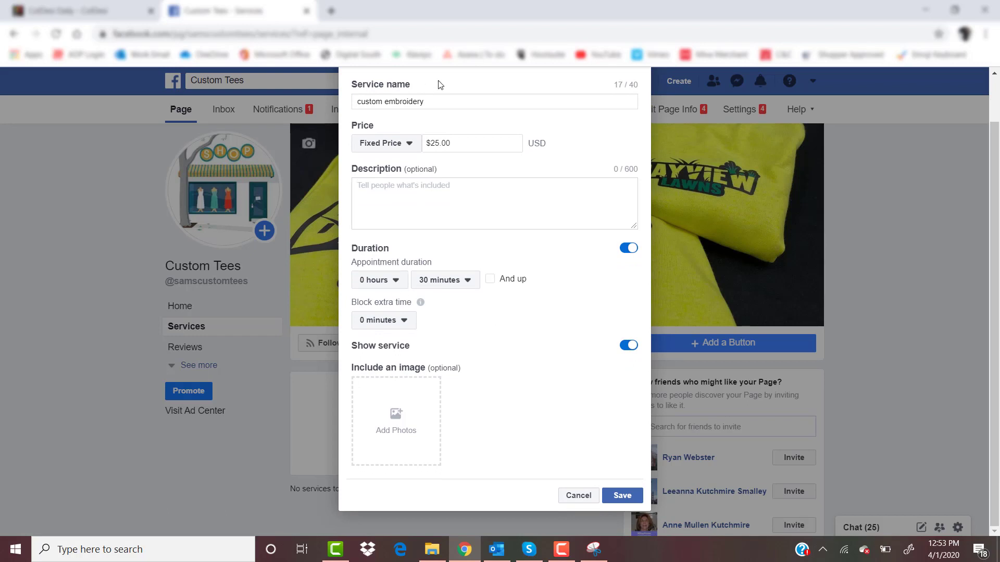
{"action": "scroll", "coordinate": [458, 175], "scroll_direction": "up", "scroll_amount": 1}
{"action": "scroll", "coordinate": [458, 175], "scroll_direction": "up", "scroll_amount": 1}
{"action": "left_click", "coordinate": [437, 133]}
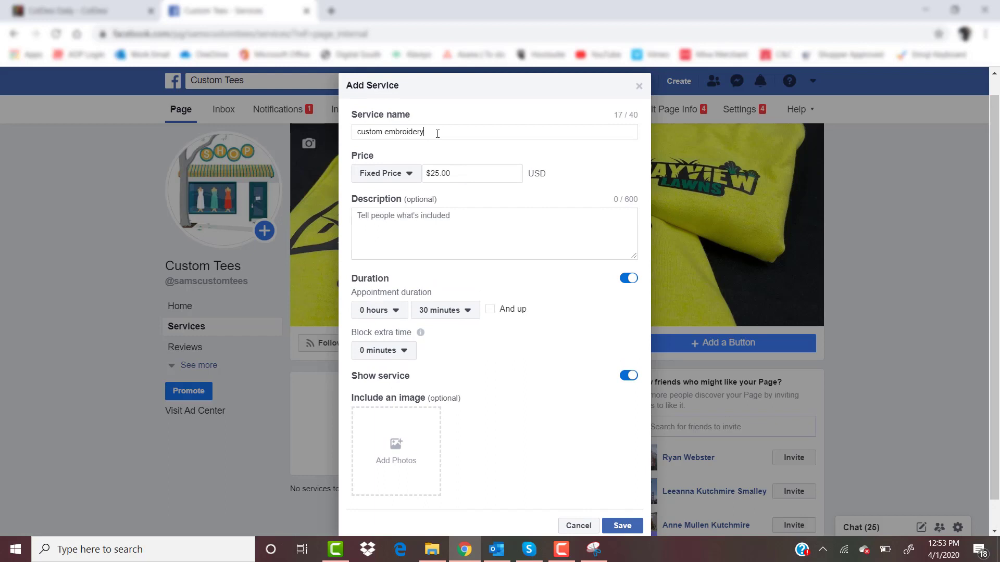
{"action": "left_click", "coordinate": [464, 227]}
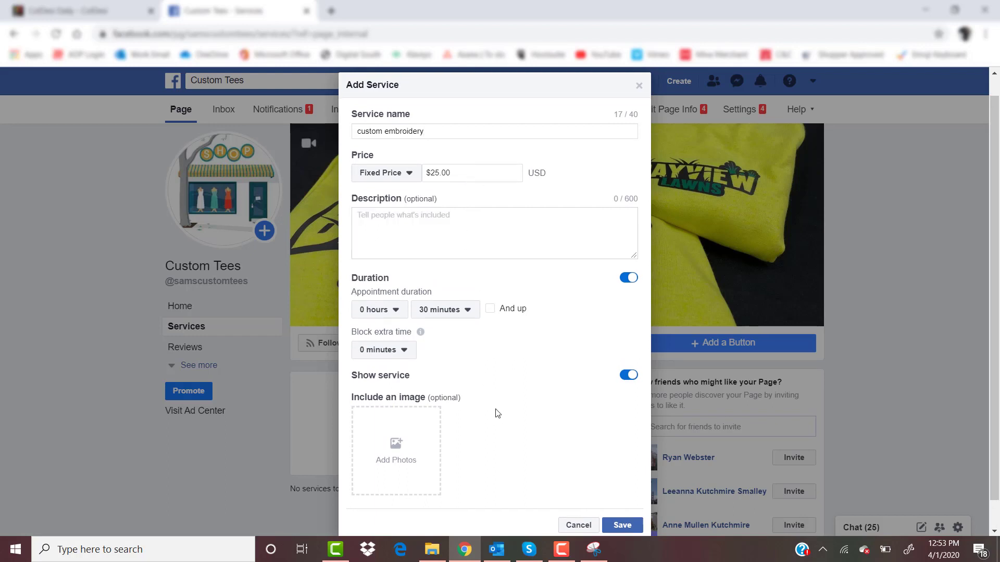
{"action": "scroll", "coordinate": [495, 411], "scroll_direction": "down", "scroll_amount": 1}
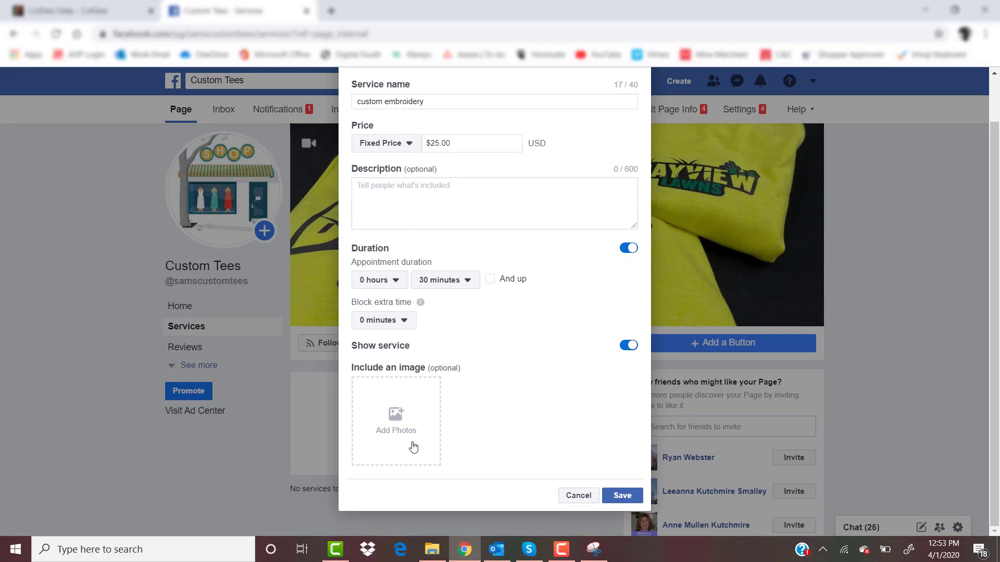
{"action": "scroll", "coordinate": [523, 278], "scroll_direction": "up", "scroll_amount": 2}
{"action": "left_click", "coordinate": [456, 150]}
{"action": "left_click", "coordinate": [466, 194]}
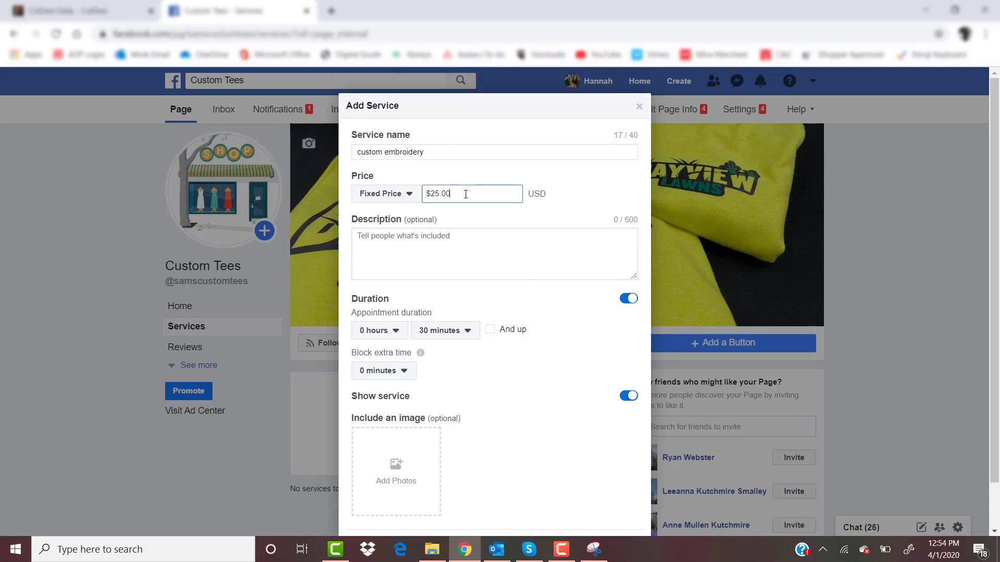
{"action": "scroll", "coordinate": [542, 324], "scroll_direction": "down", "scroll_amount": 1}
{"action": "left_click", "coordinate": [446, 214]}
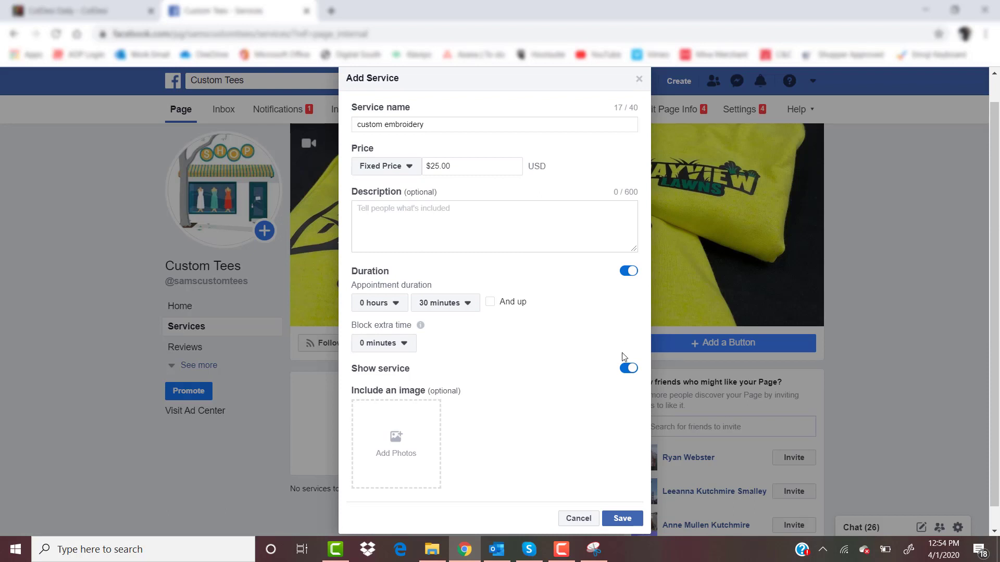
{"action": "scroll", "coordinate": [611, 353], "scroll_direction": "down", "scroll_amount": 1}
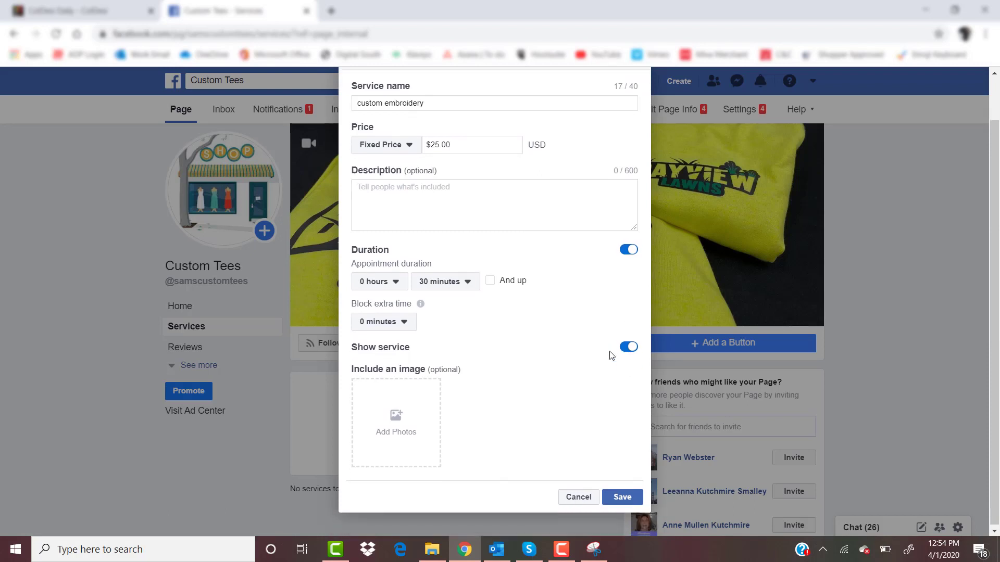
Step: Turn off the custom embroidery service's duration and discard the unsaved service
{"action": "left_click", "coordinate": [628, 252]}
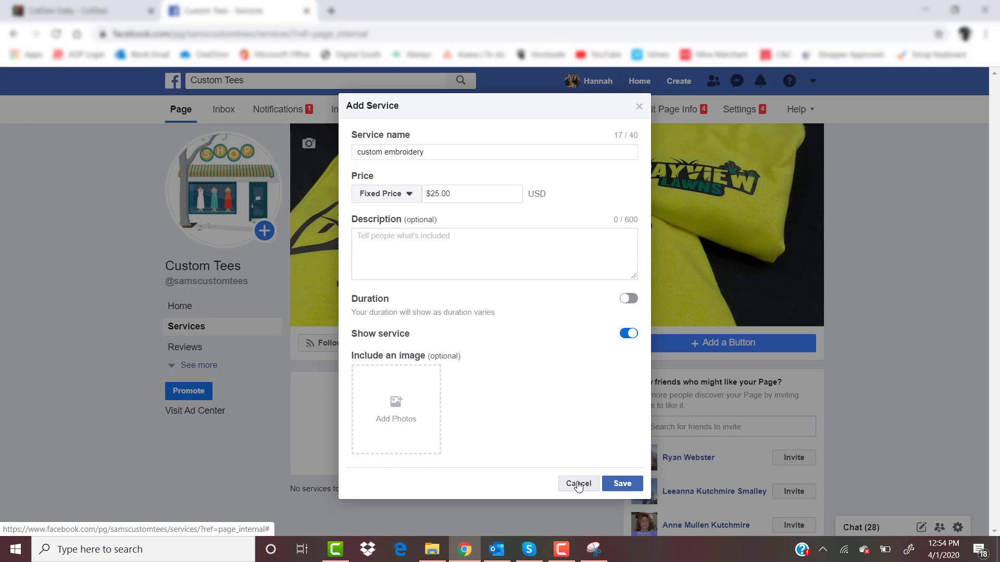
{"action": "left_click", "coordinate": [578, 483]}
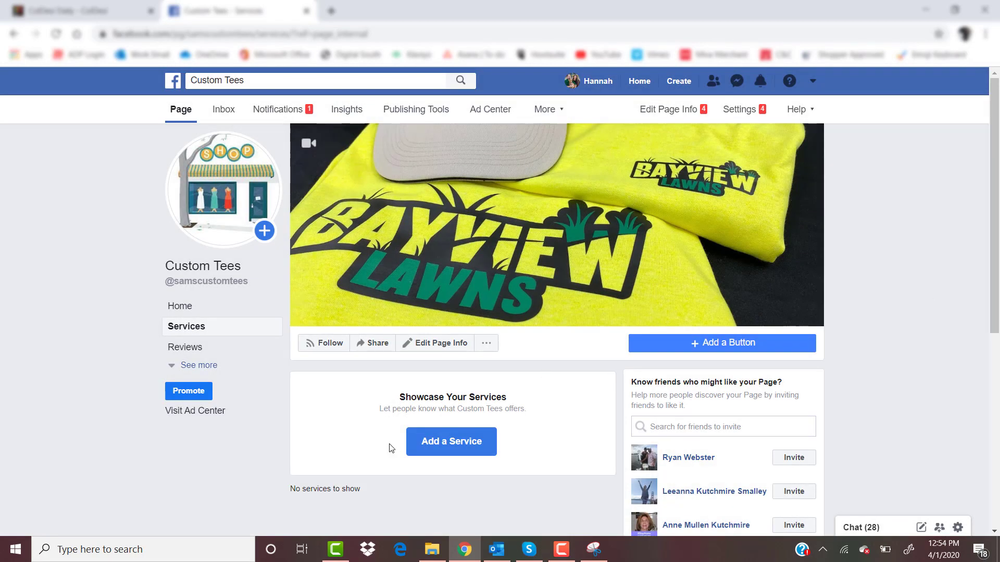
Step: Open the Page's Reviews section
{"action": "left_click", "coordinate": [182, 350]}
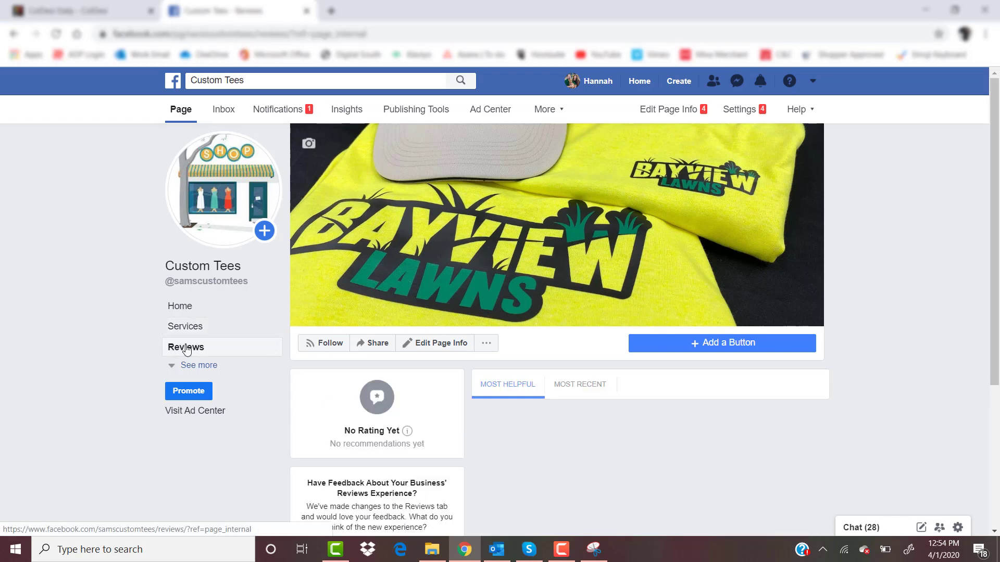
Step: Return to the Page's home, expand the full list of sections and open the About section
{"action": "scroll", "coordinate": [238, 451], "scroll_direction": "down", "scroll_amount": 1}
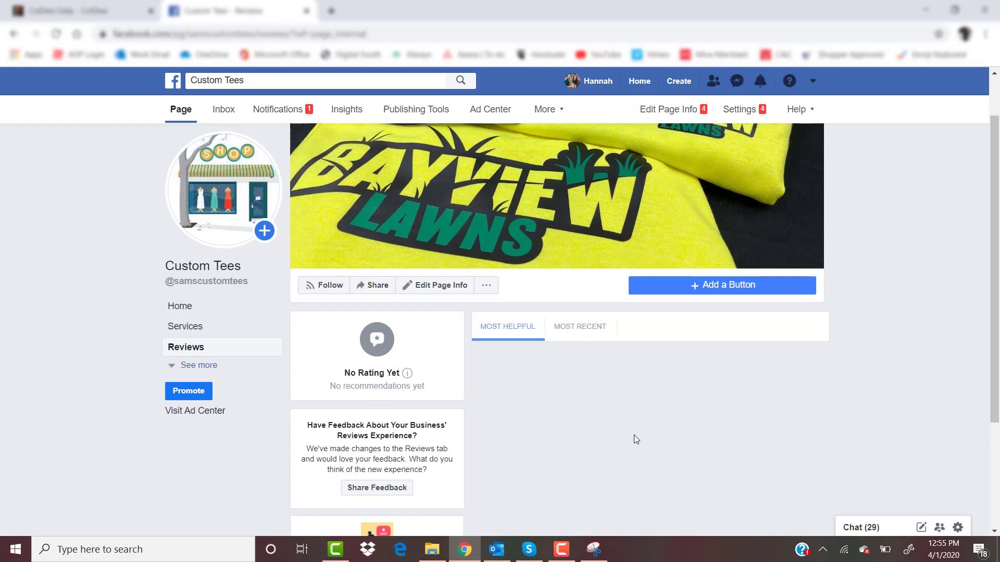
{"action": "key", "text": "alt+Left"}
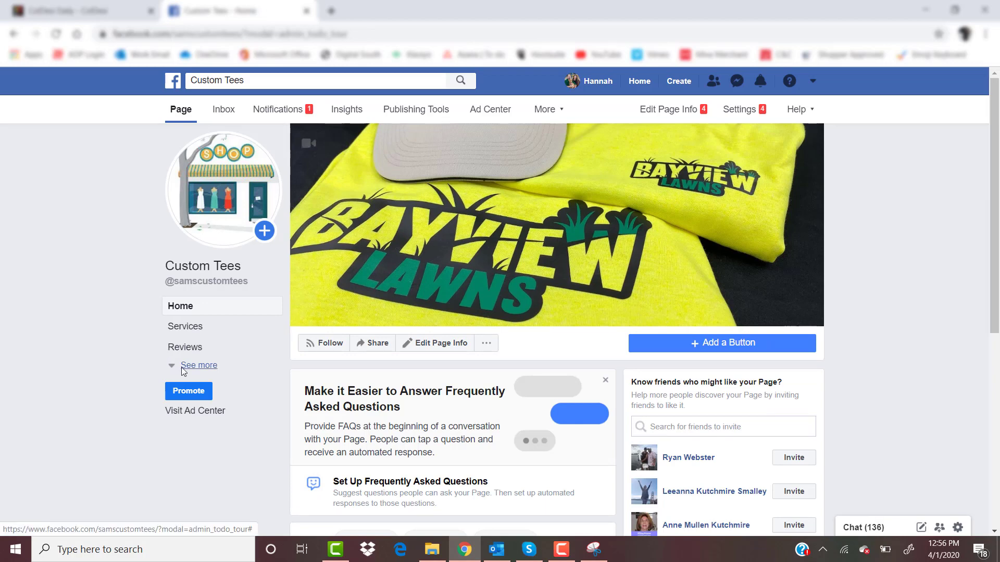
{"action": "left_click", "coordinate": [183, 367]}
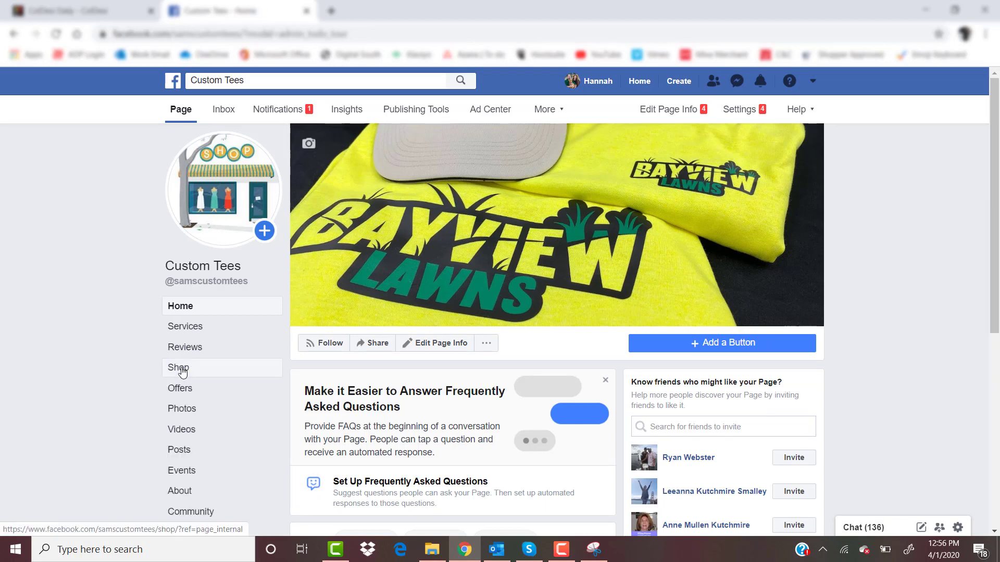
{"action": "scroll", "coordinate": [115, 417], "scroll_direction": "down", "scroll_amount": 1}
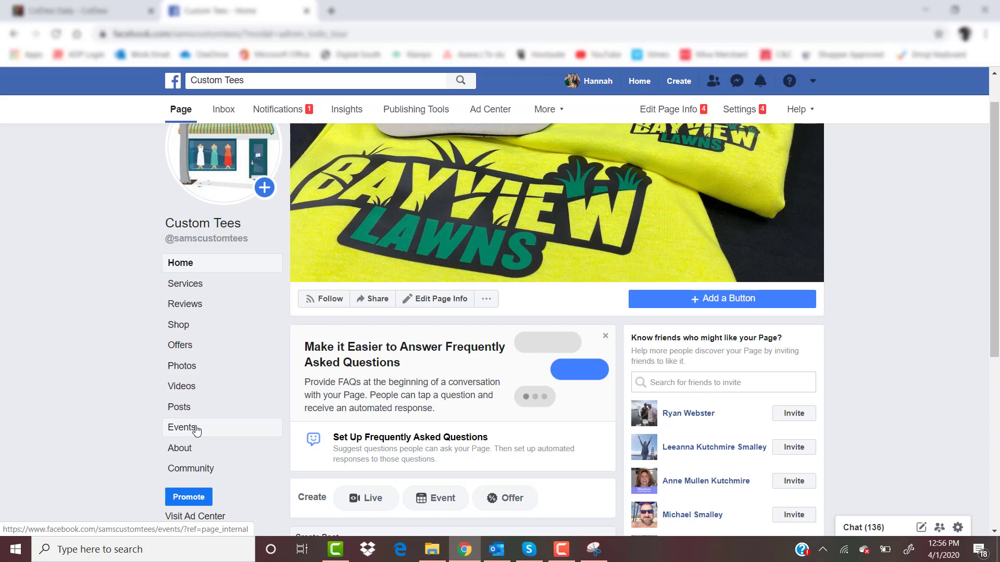
{"action": "left_click", "coordinate": [196, 451]}
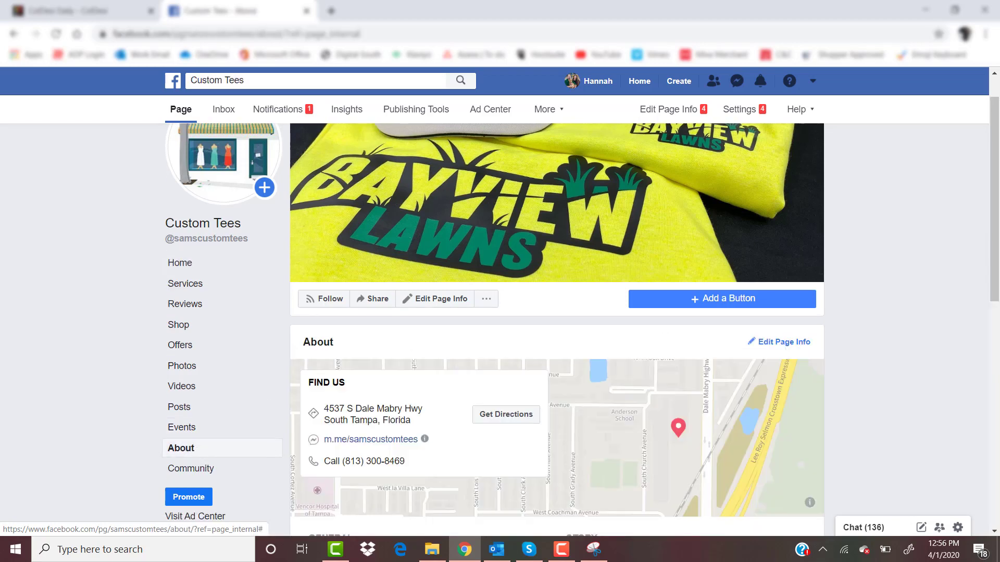
Step: Examine the About section's location, general, business, contact, story, team member and additional info fields
{"action": "scroll", "coordinate": [959, 371], "scroll_direction": "down", "scroll_amount": 2}
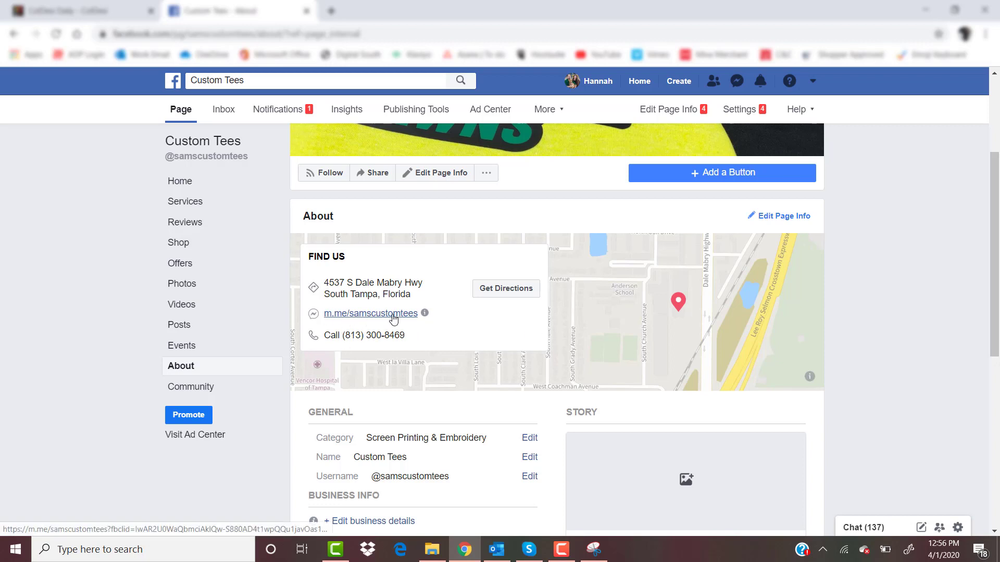
{"action": "scroll", "coordinate": [532, 251], "scroll_direction": "down", "scroll_amount": 1}
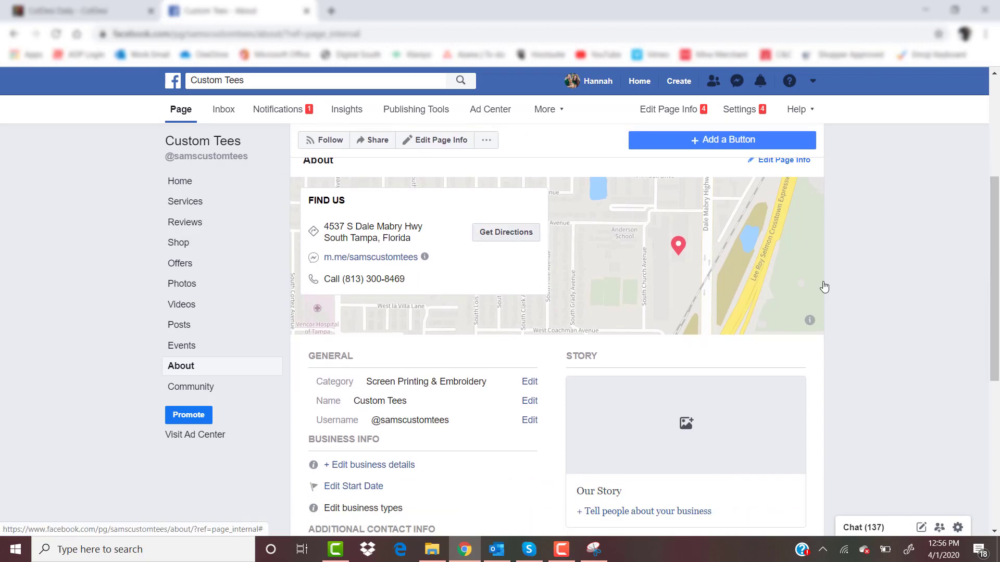
{"action": "scroll", "coordinate": [925, 319], "scroll_direction": "down", "scroll_amount": 2}
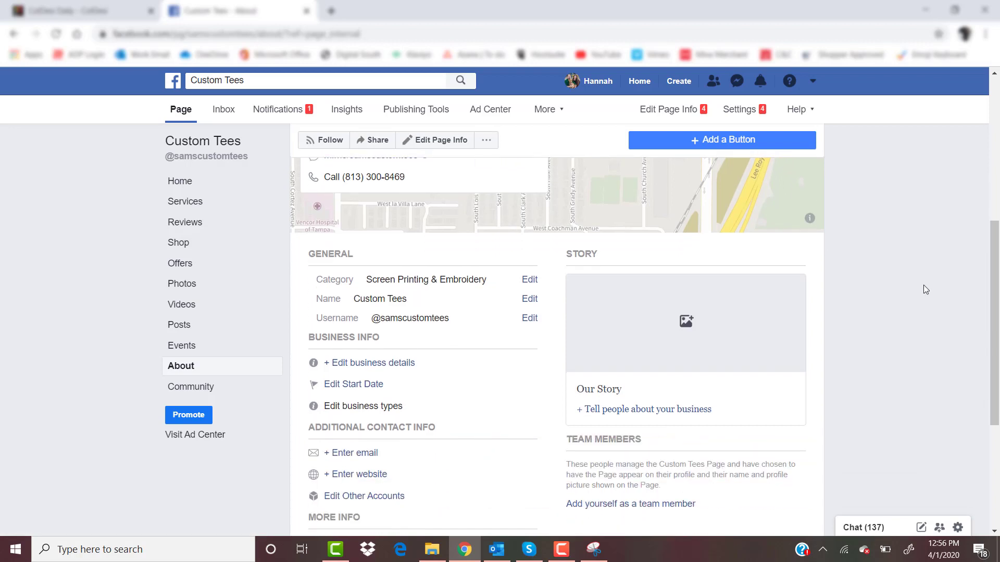
{"action": "scroll", "coordinate": [923, 286], "scroll_direction": "down", "scroll_amount": 1}
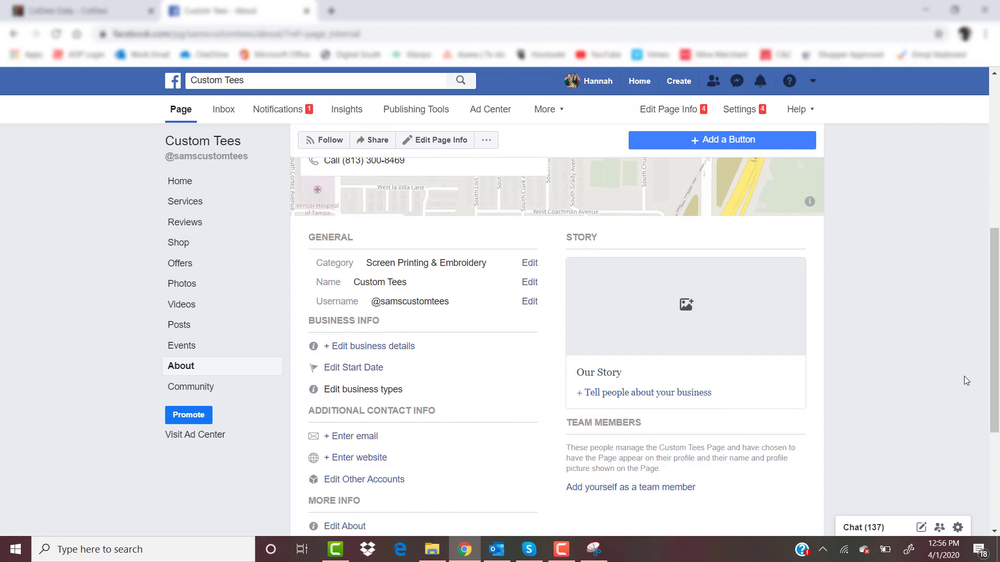
{"action": "scroll", "coordinate": [500, 299], "scroll_direction": "down", "scroll_amount": 2}
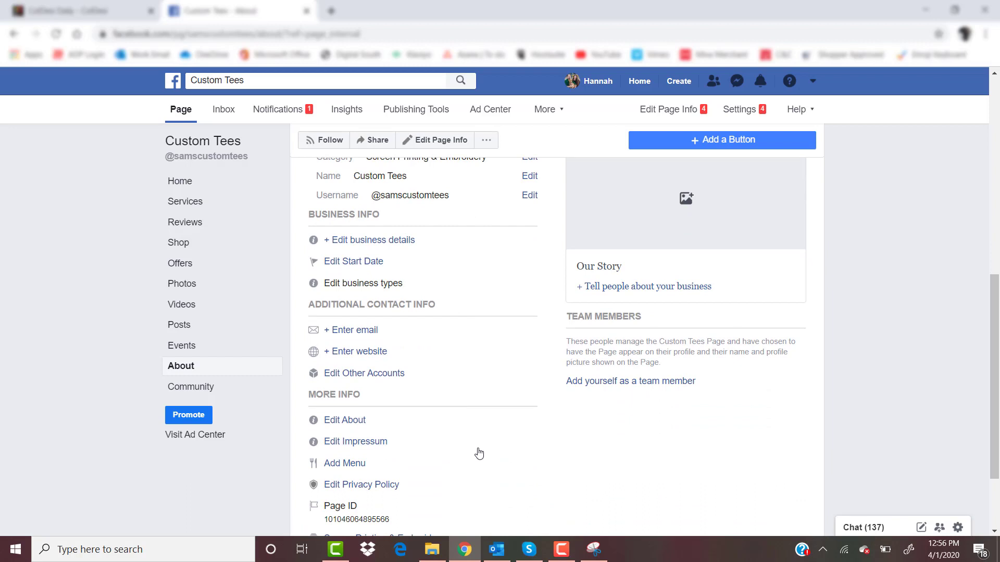
{"action": "scroll", "coordinate": [469, 244], "scroll_direction": "up", "scroll_amount": 1}
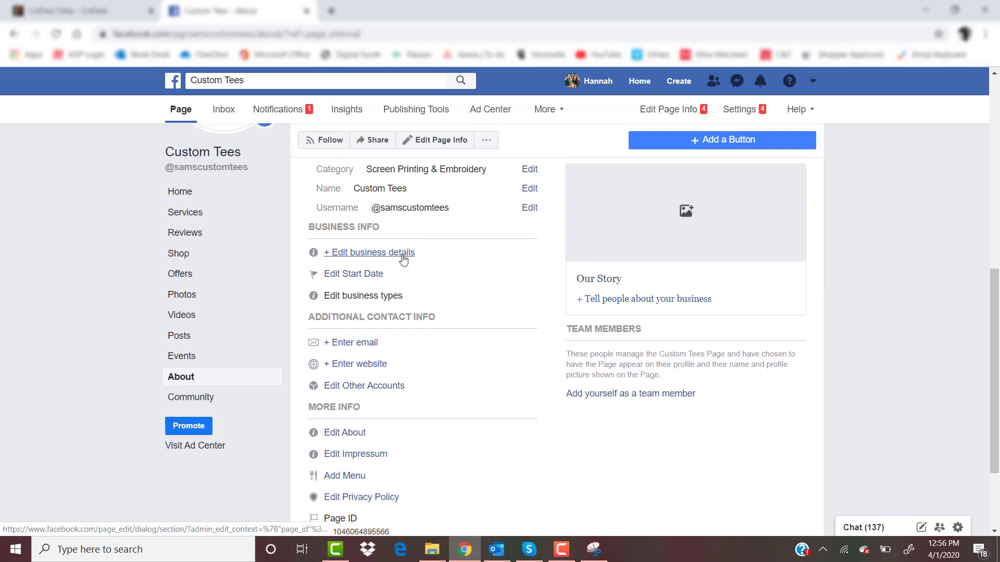
{"action": "scroll", "coordinate": [513, 399], "scroll_direction": "down", "scroll_amount": 1}
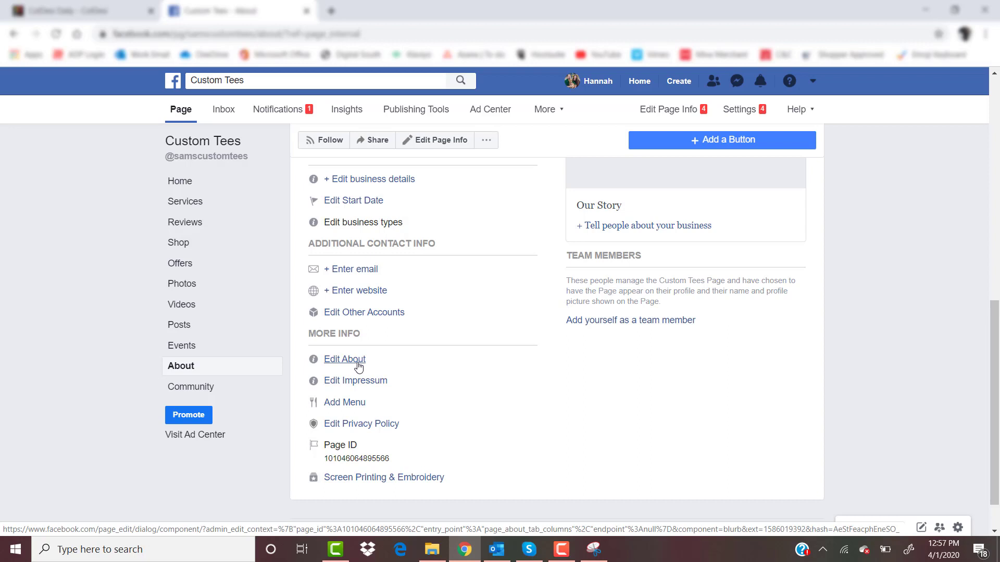
{"action": "scroll", "coordinate": [685, 290], "scroll_direction": "up", "scroll_amount": 3}
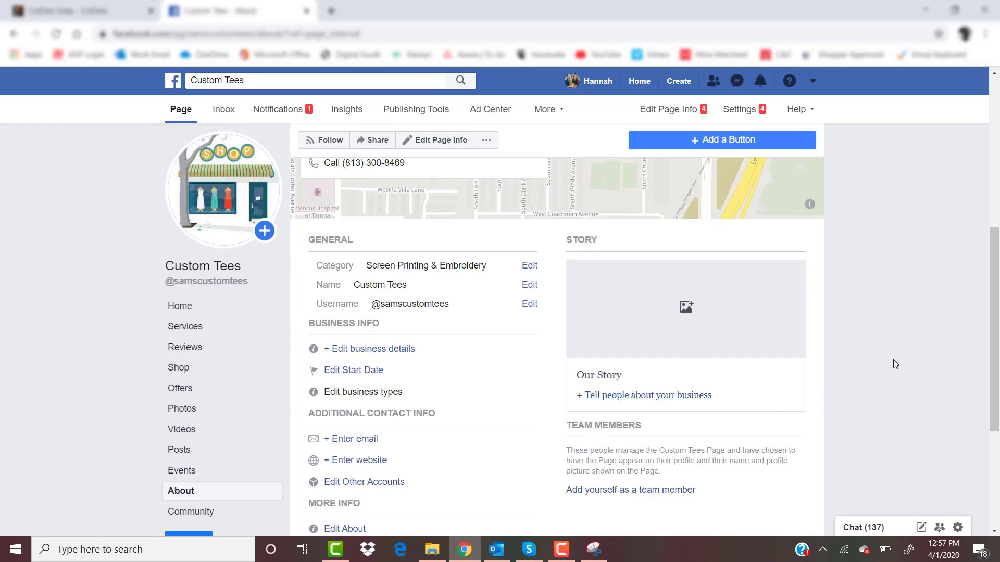
Step: Add yourself as a team member in the Page's About section
{"action": "scroll", "coordinate": [892, 360], "scroll_direction": "down", "scroll_amount": 3}
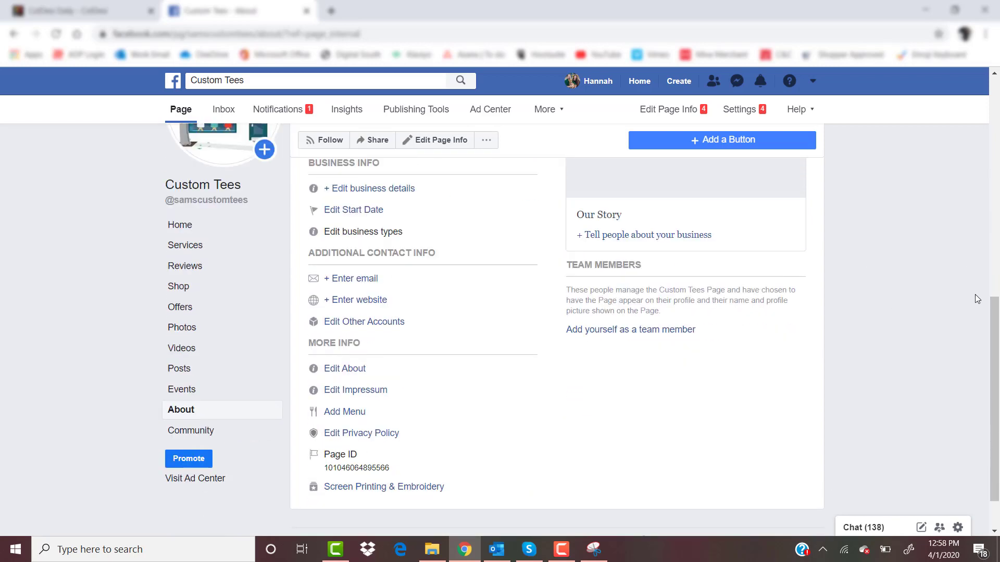
{"action": "left_click", "coordinate": [648, 330]}
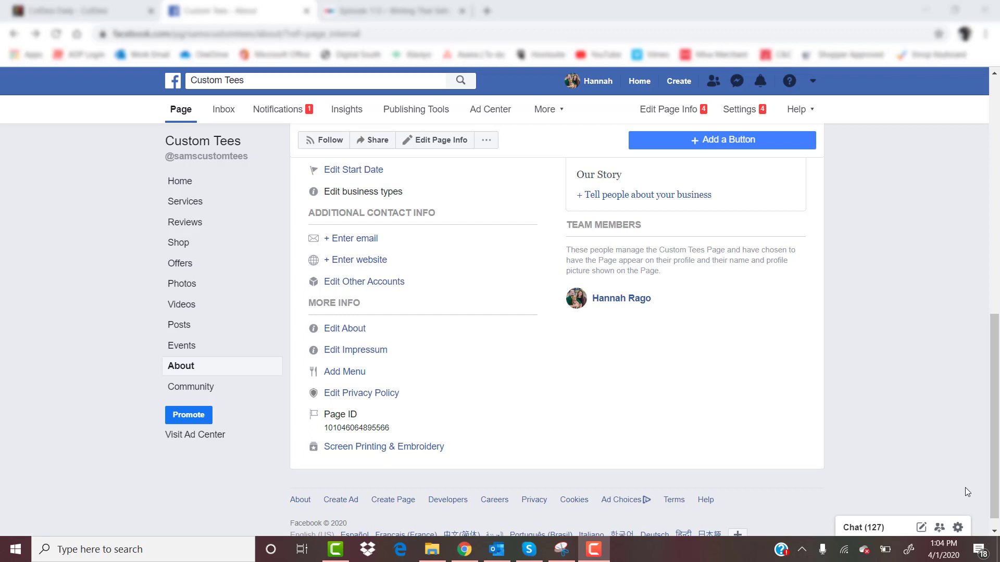
Step: Look over the podcast page for Episode 113 – Writing That Sells and close it
{"action": "left_click", "coordinate": [416, 18]}
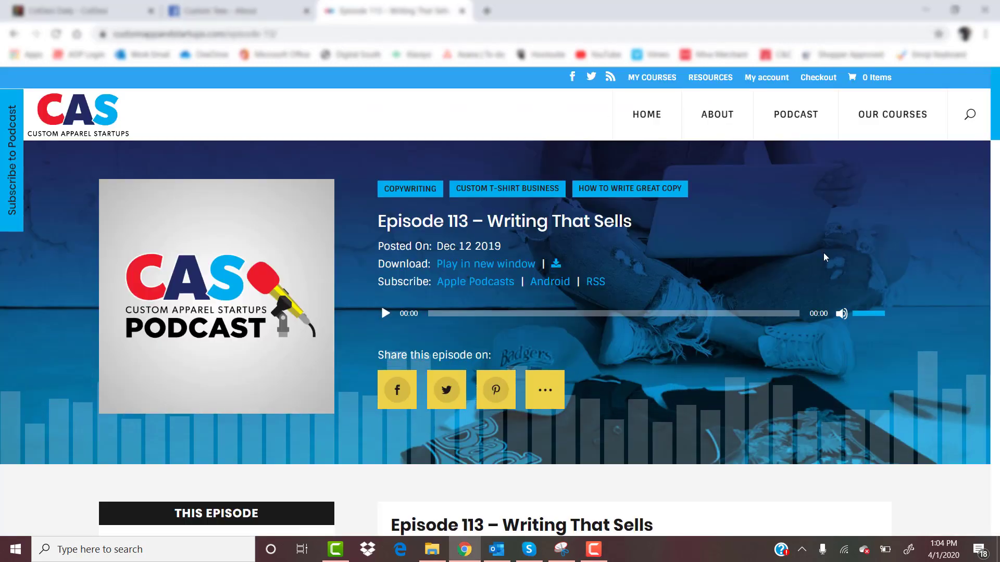
{"action": "scroll", "coordinate": [839, 380], "scroll_direction": "down", "scroll_amount": 2}
{"action": "scroll", "coordinate": [885, 323], "scroll_direction": "up", "scroll_amount": 2}
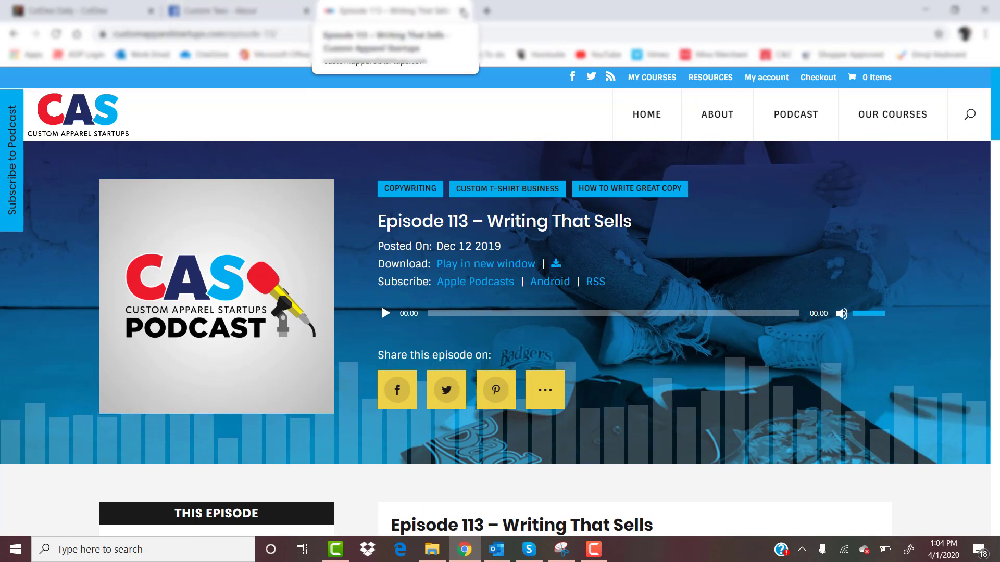
{"action": "left_click", "coordinate": [463, 11]}
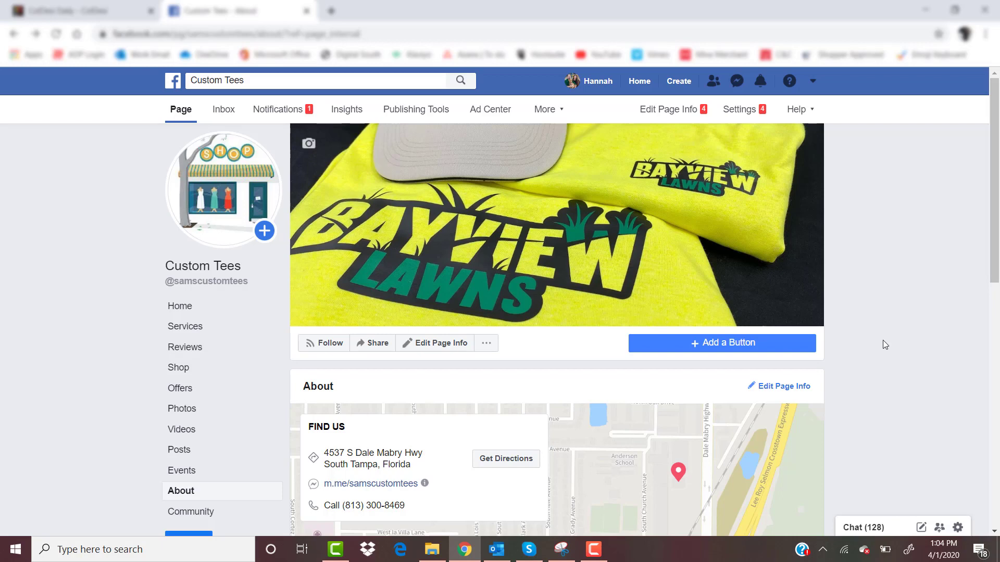
Step: Start adding a button to the Page and compare the shopping, contact and learn-more button options
{"action": "left_click", "coordinate": [778, 353]}
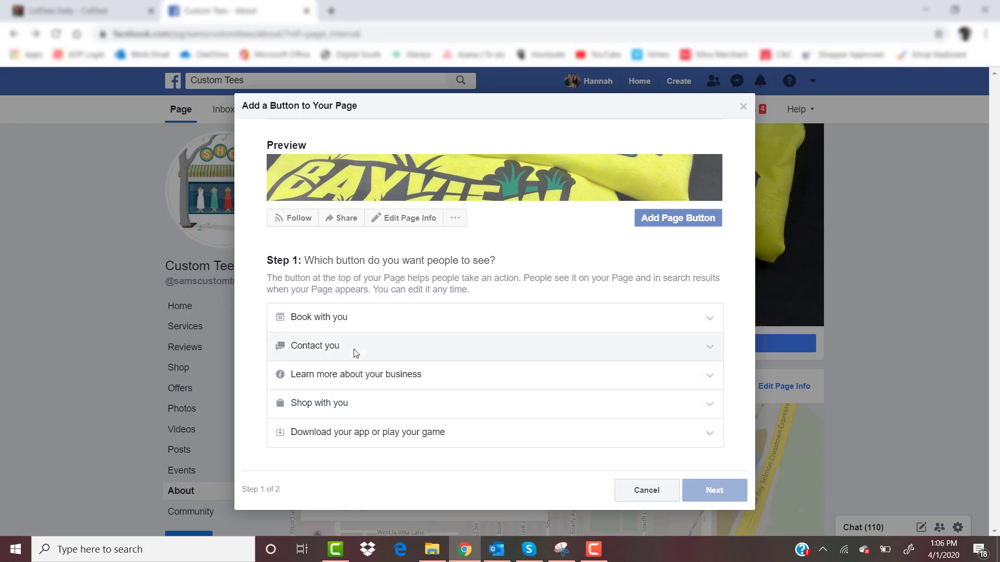
{"action": "left_click", "coordinate": [383, 404]}
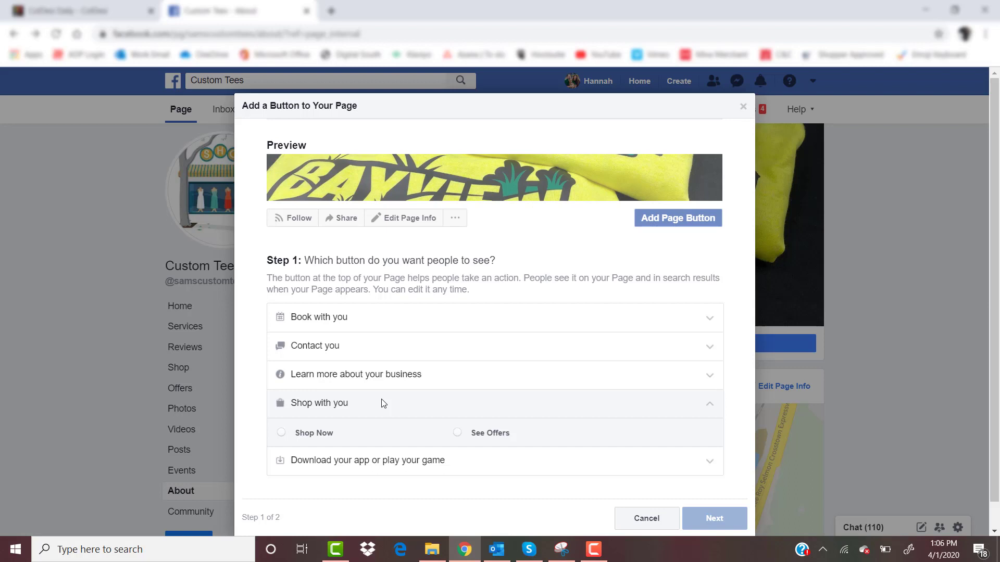
{"action": "left_click", "coordinate": [319, 438]}
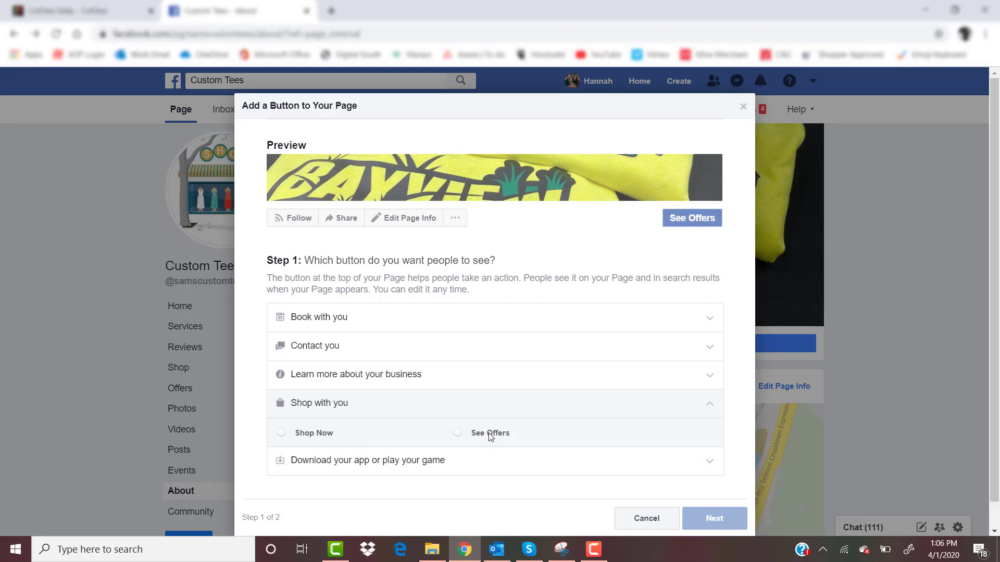
{"action": "left_click", "coordinate": [713, 351]}
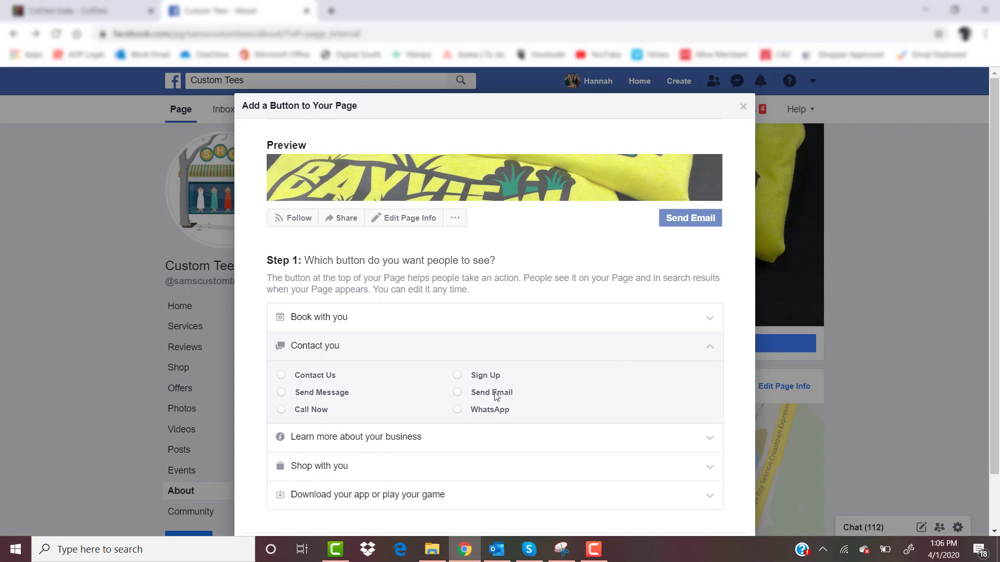
{"action": "left_click", "coordinate": [707, 438]}
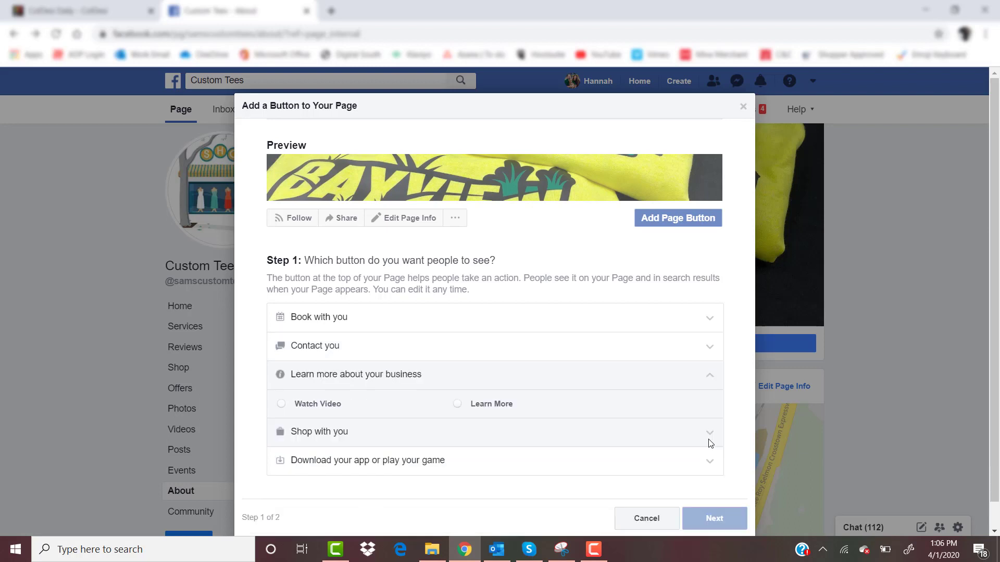
Step: Choose Shop Now from the Shop with you options as the Page's button and continue to its destination
{"action": "left_click", "coordinate": [326, 432]}
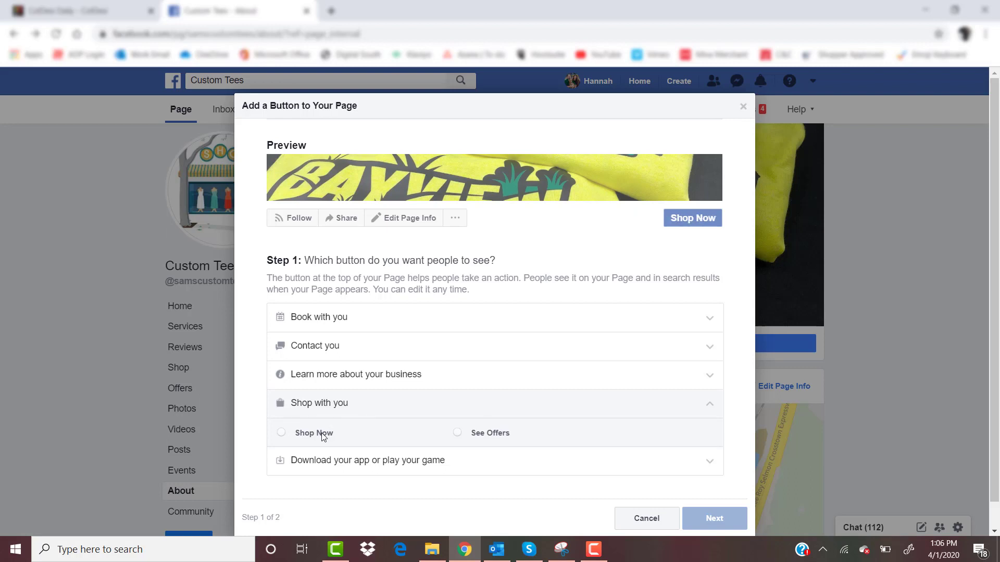
{"action": "left_click", "coordinate": [323, 435]}
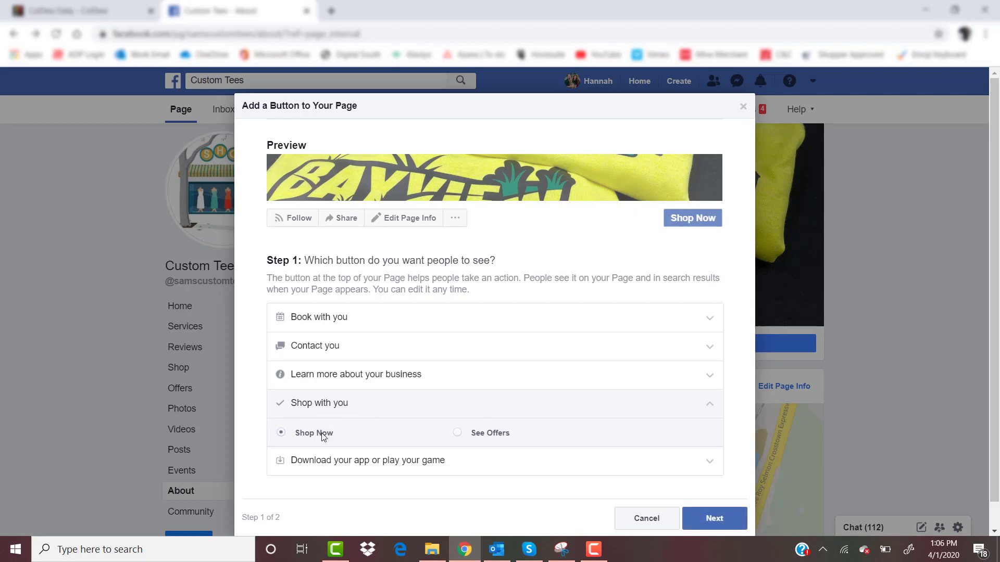
{"action": "left_click", "coordinate": [721, 519]}
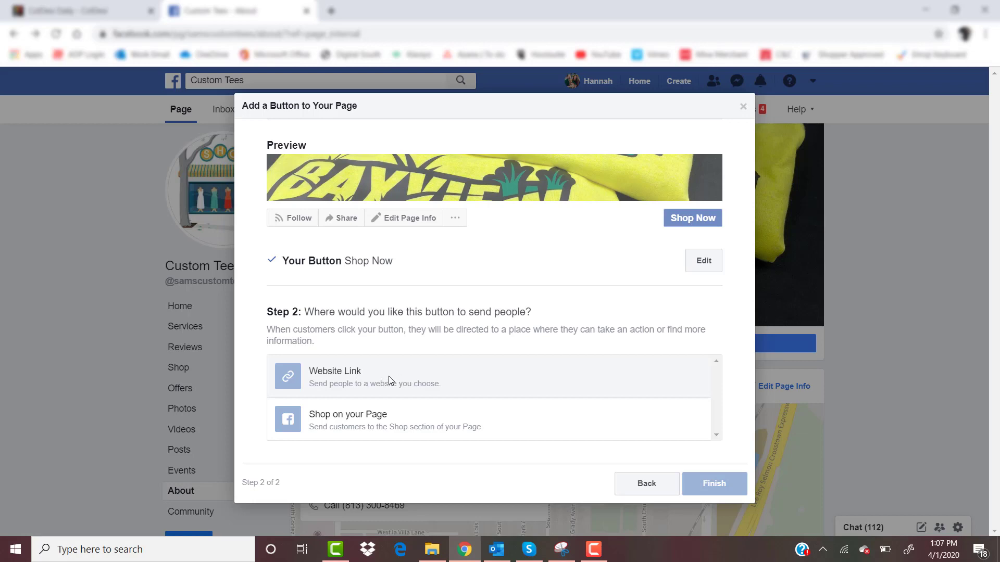
{"action": "left_click", "coordinate": [389, 380]}
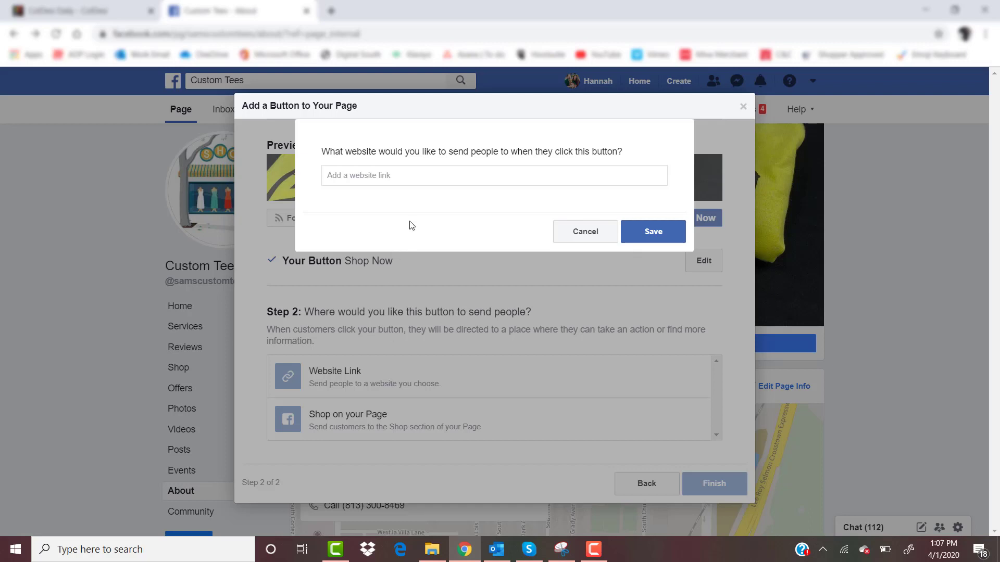
{"action": "left_click", "coordinate": [348, 177]}
{"action": "right_click", "coordinate": [356, 175]}
{"action": "left_click", "coordinate": [396, 279]}
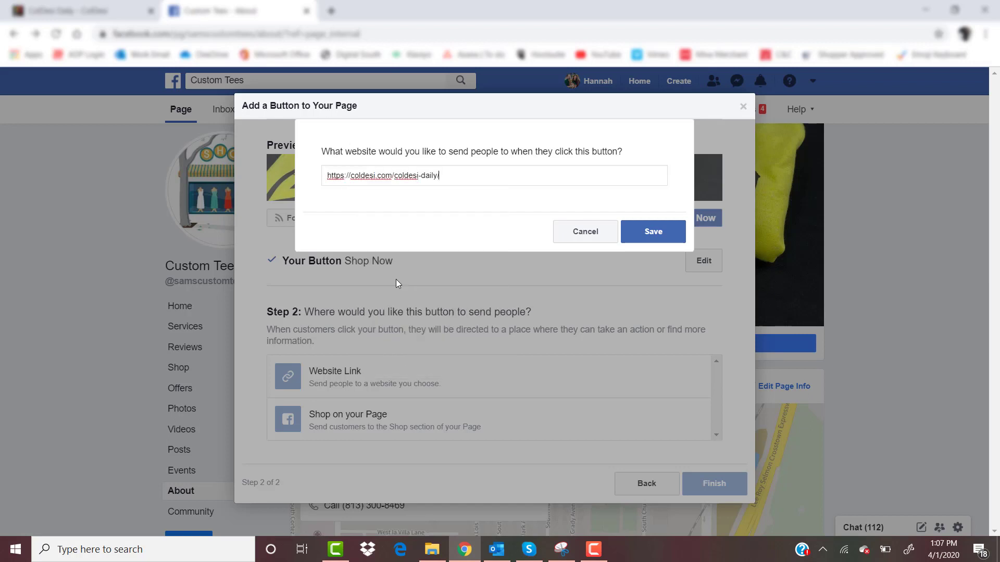
{"action": "key", "text": "BackSpace"}
{"action": "left_click", "coordinate": [658, 234]}
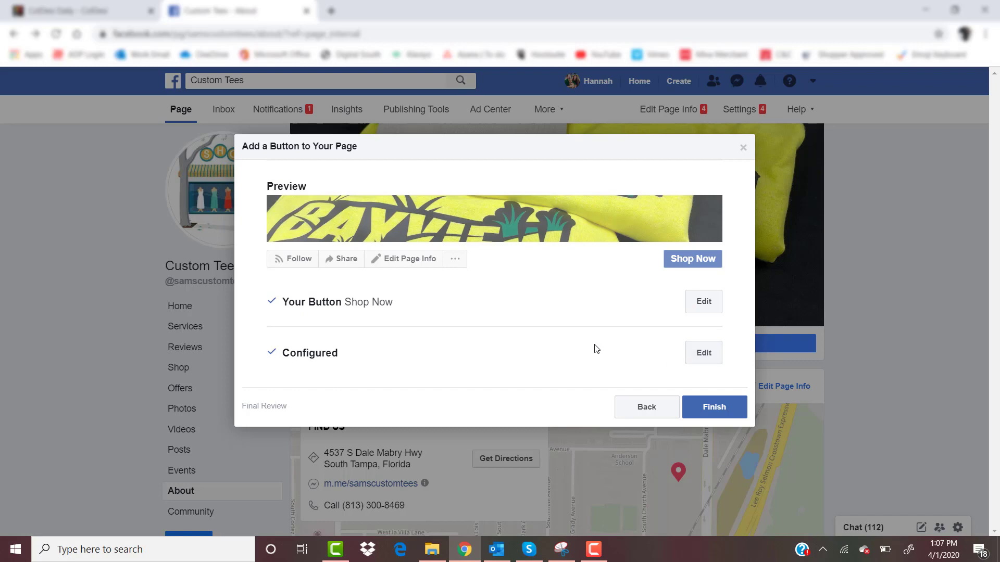
{"action": "left_click", "coordinate": [714, 413]}
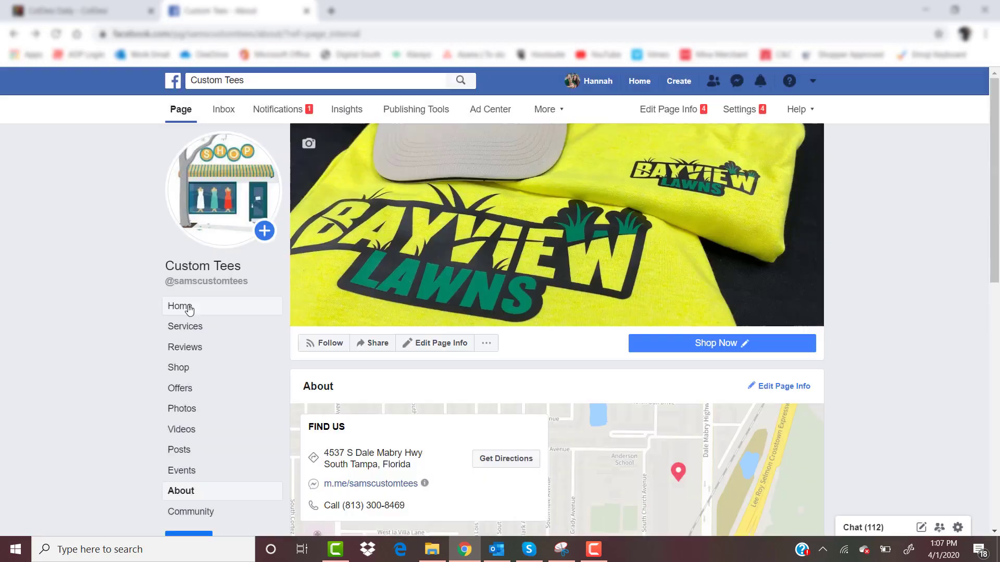
Step: Return to the Page's home and look over its post creation and friend invitation areas
{"action": "left_click", "coordinate": [189, 308]}
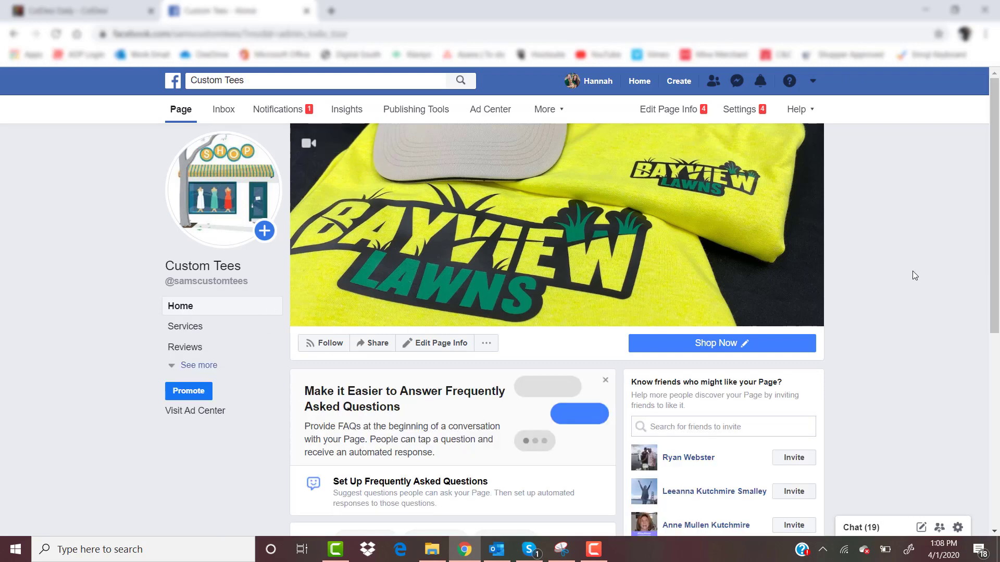
{"action": "scroll", "coordinate": [946, 404], "scroll_direction": "down", "scroll_amount": 3}
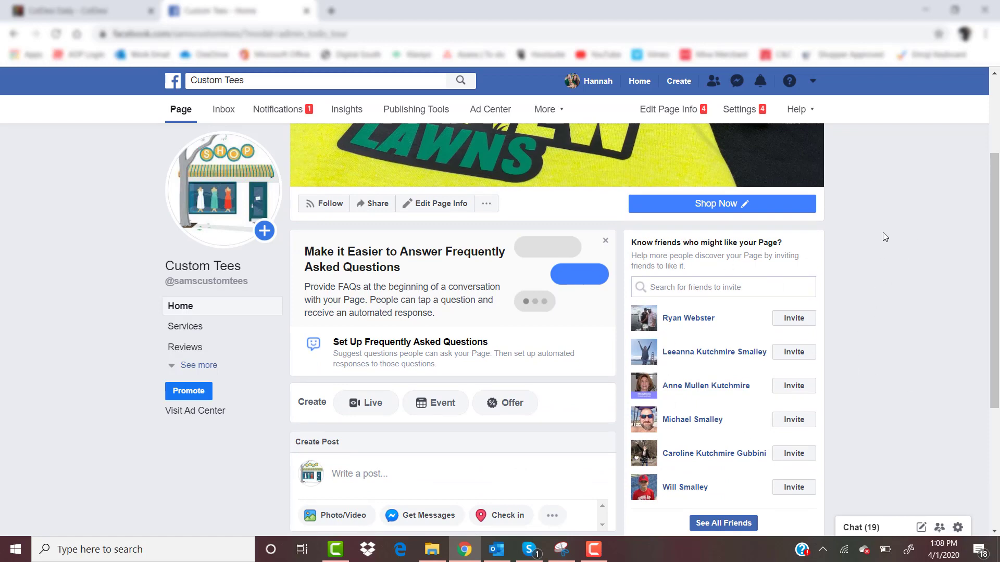
{"action": "scroll", "coordinate": [920, 211], "scroll_direction": "up", "scroll_amount": 3}
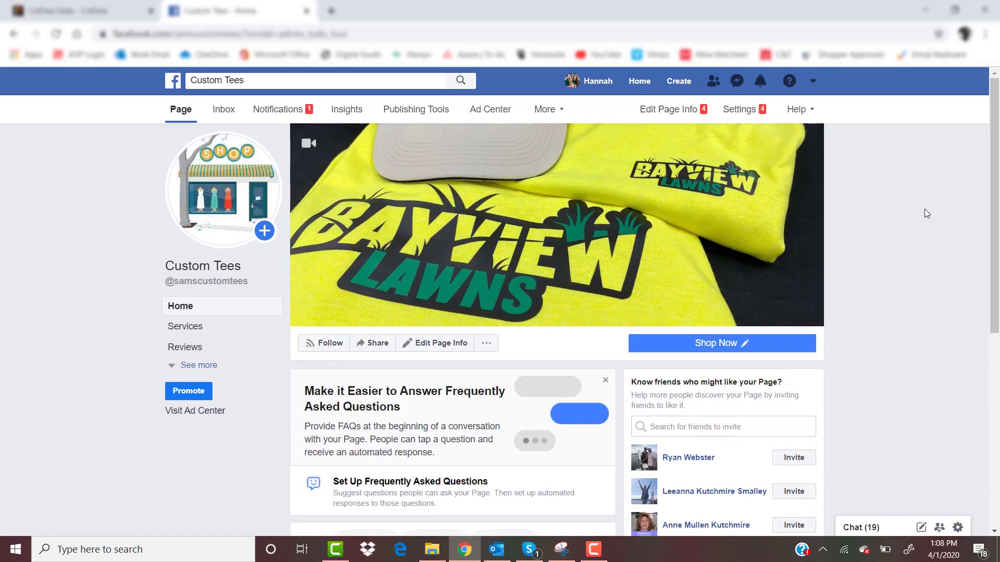